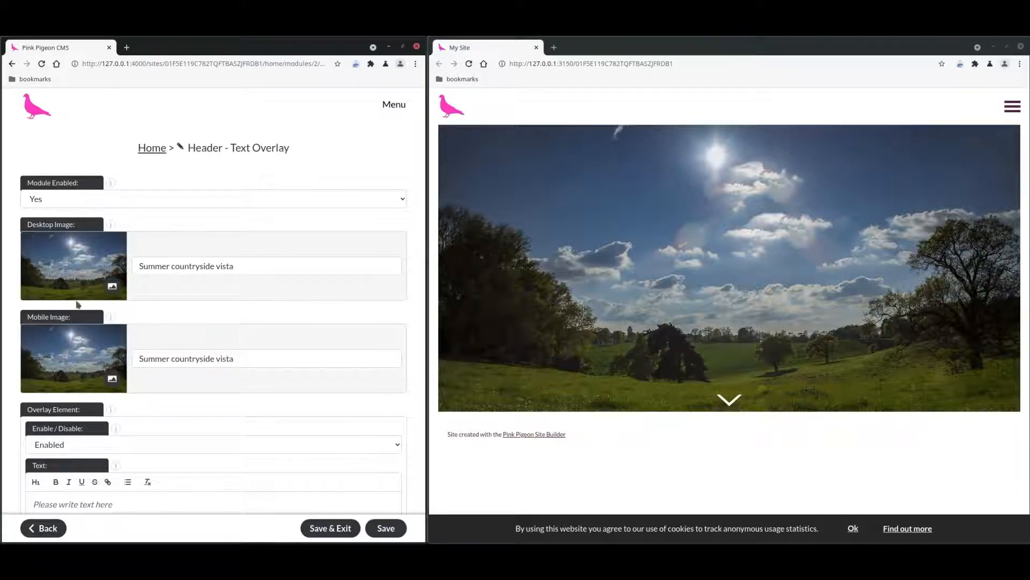
Replace the mobile header image with the rocky beach photo and set its description to "Image of a beach vista".
click(90, 264)
click(328, 256)
click(354, 477)
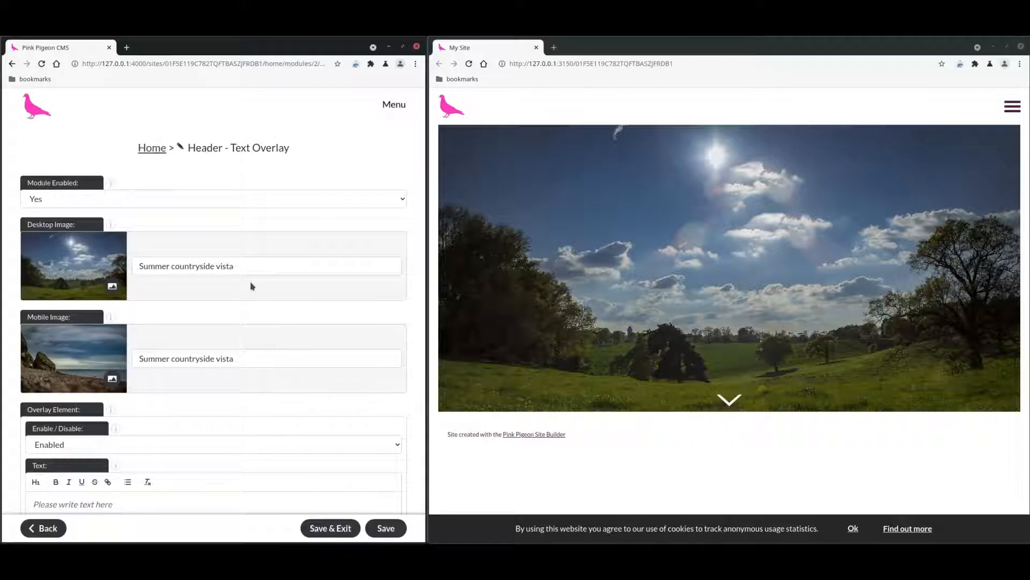
drag(234, 358, 112, 378)
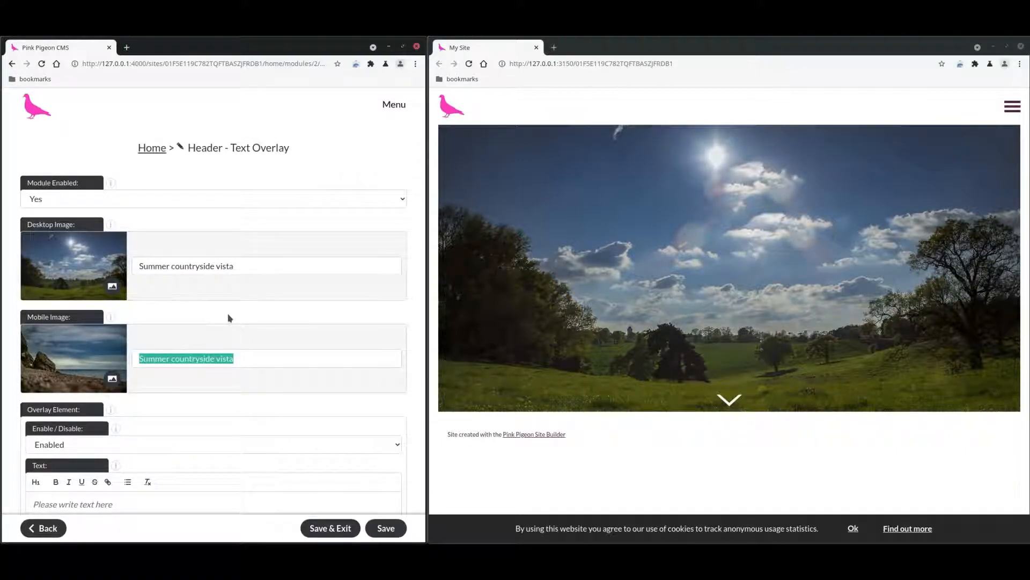
text(Image of a beach vista)
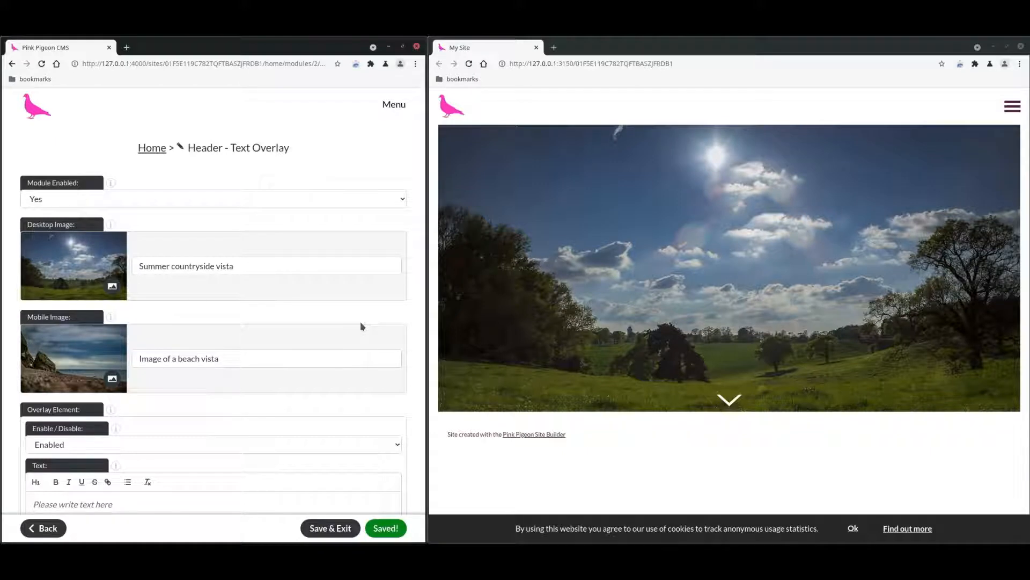
Check the mobile header image in the site preview by narrowing the page with the developer tools, and close them.
click(791, 48)
key(ctrl+shift+i)
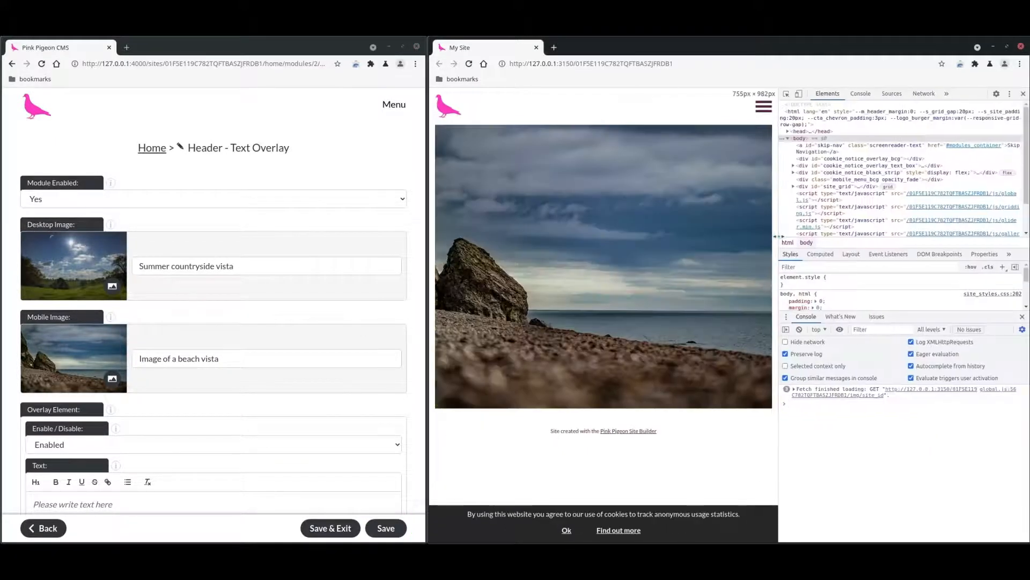
drag(778, 237, 914, 237)
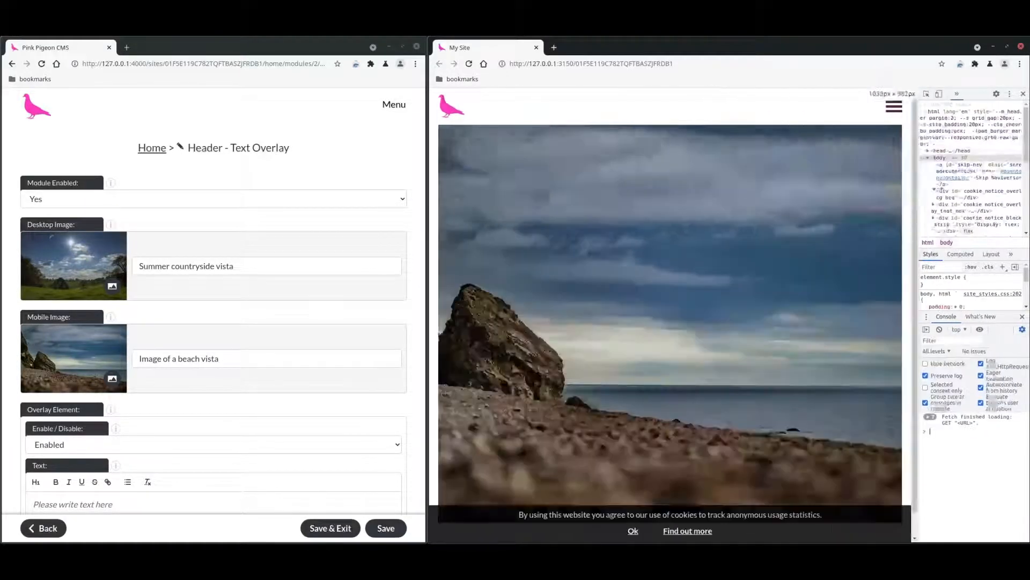
click(1023, 94)
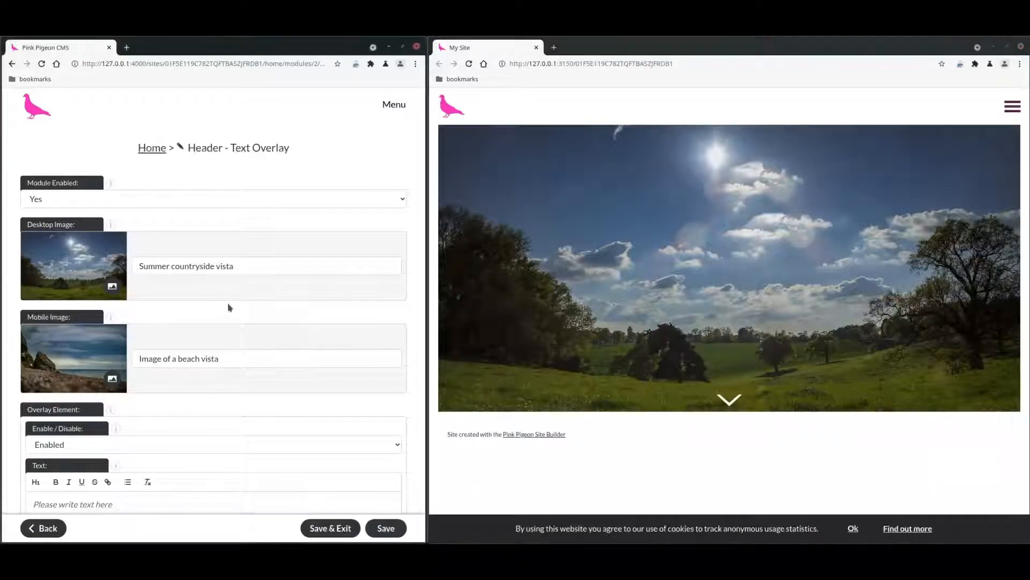
Enter "This is the header text" as the overlay text and save the module.
scroll(223, 310, down, 5)
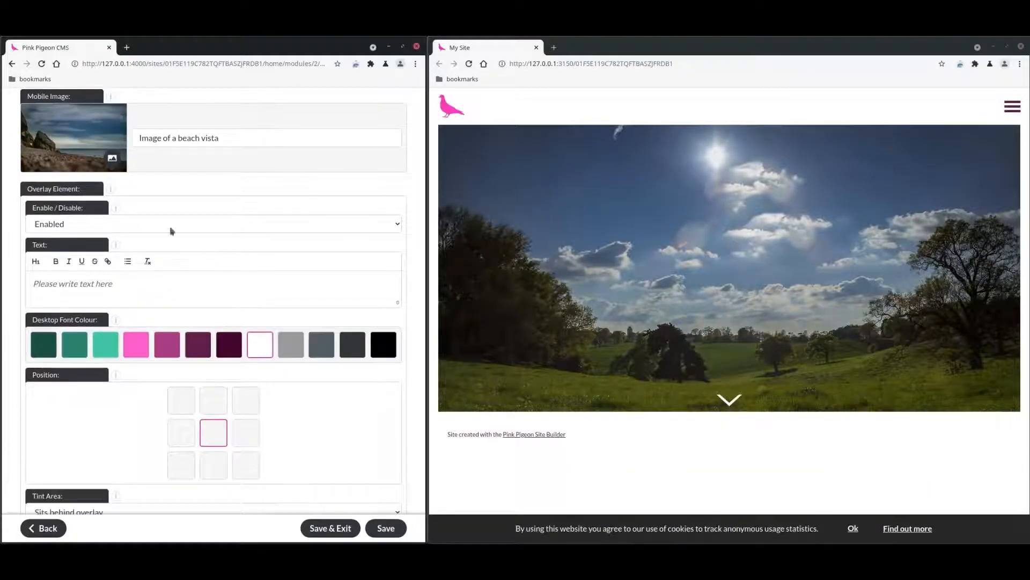
scroll(223, 224, down, 1)
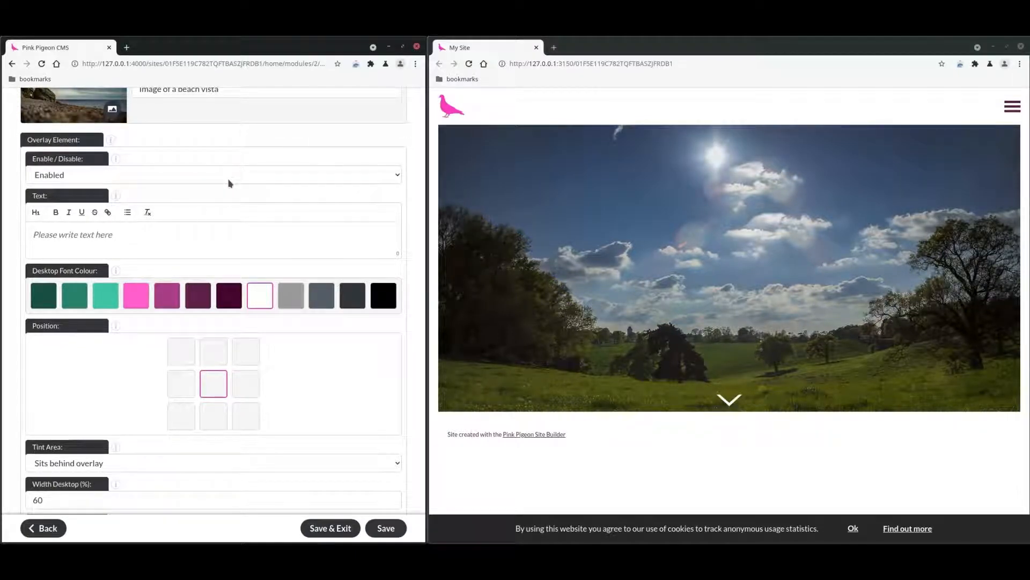
text(This is the header text)
click(390, 528)
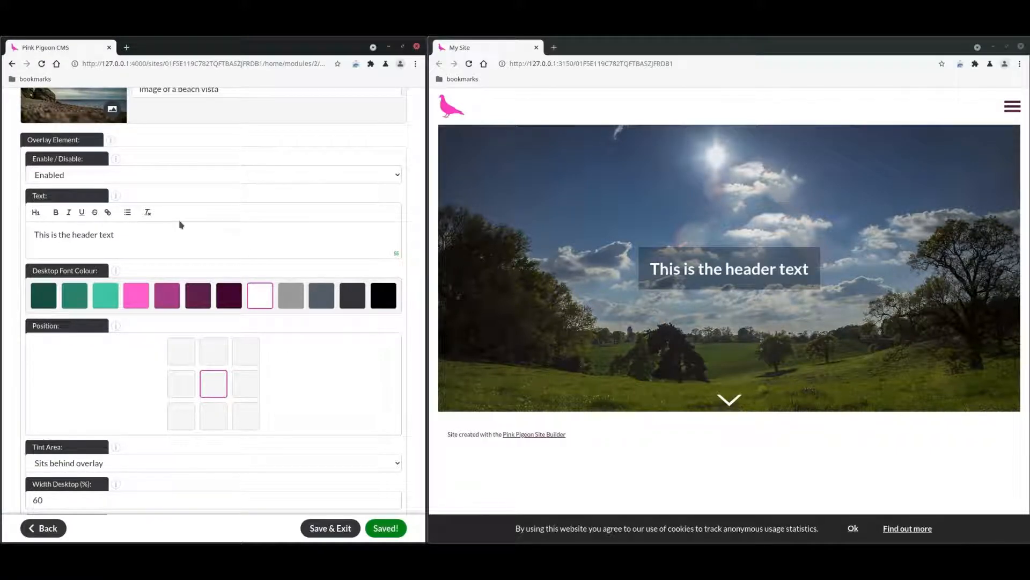
Disable the header's overlay element and save the module.
click(99, 174)
click(100, 200)
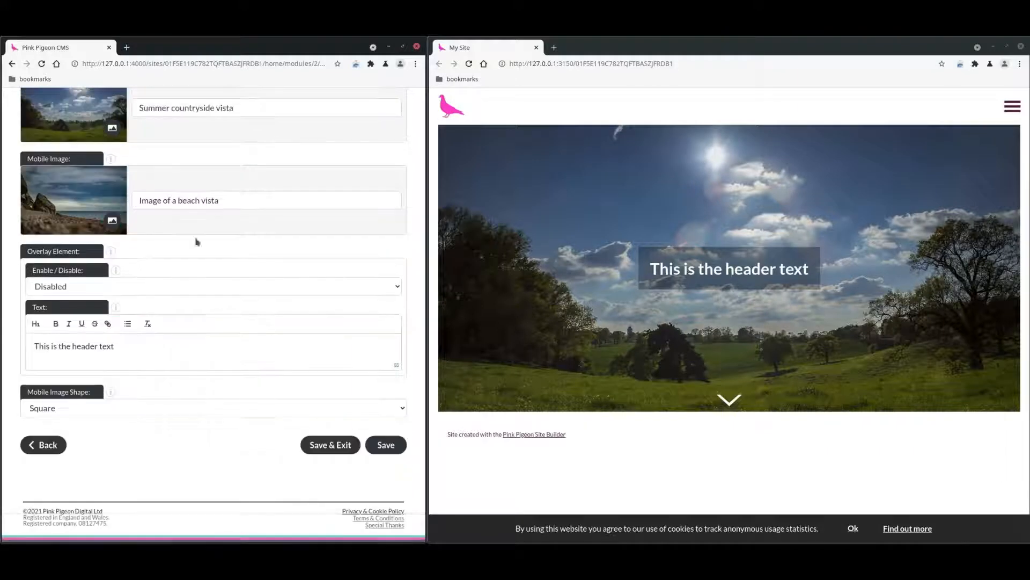
key(ctrl+s)
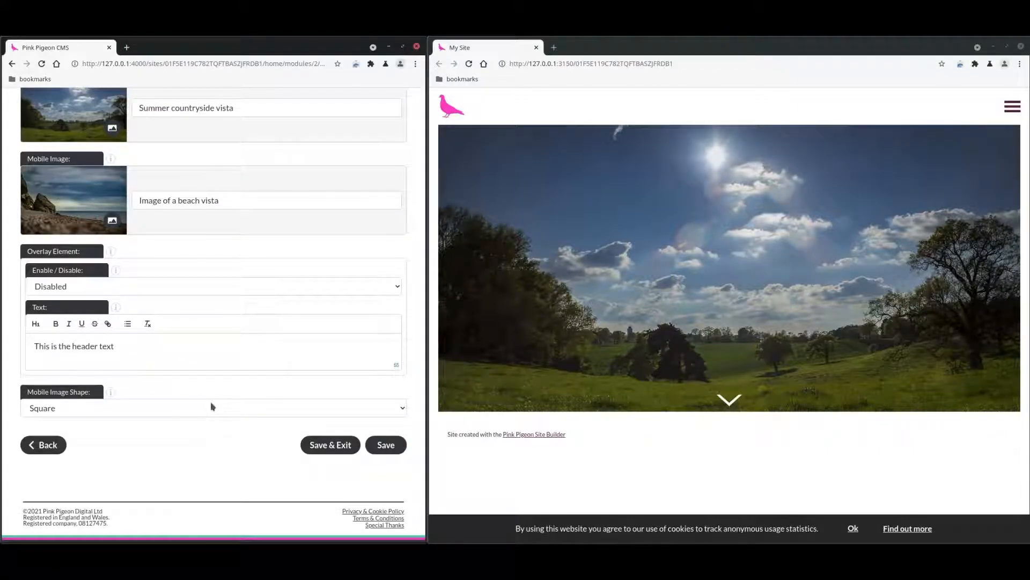
Enable the header's overlay element again and save the module.
click(209, 287)
click(210, 299)
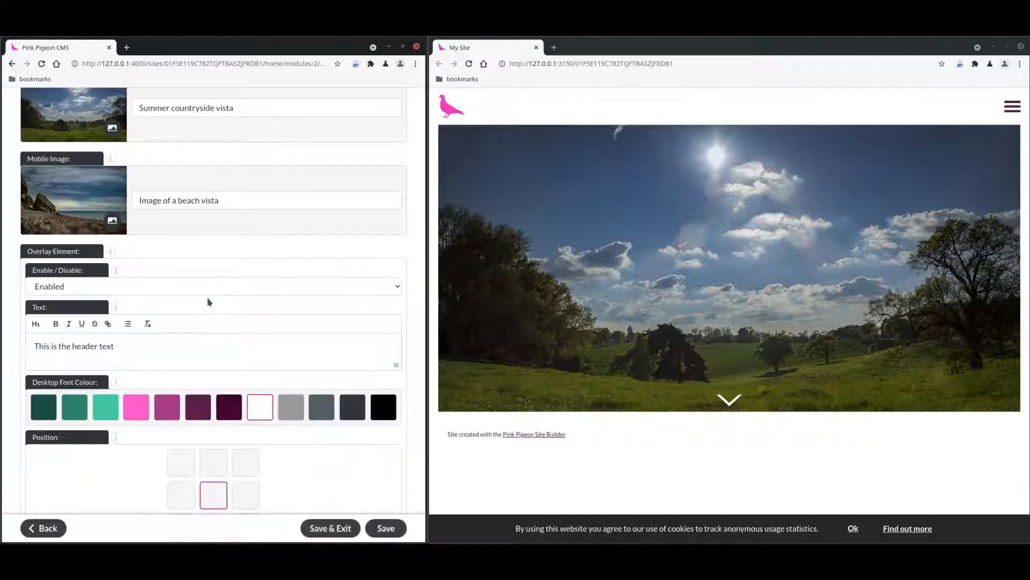
click(385, 524)
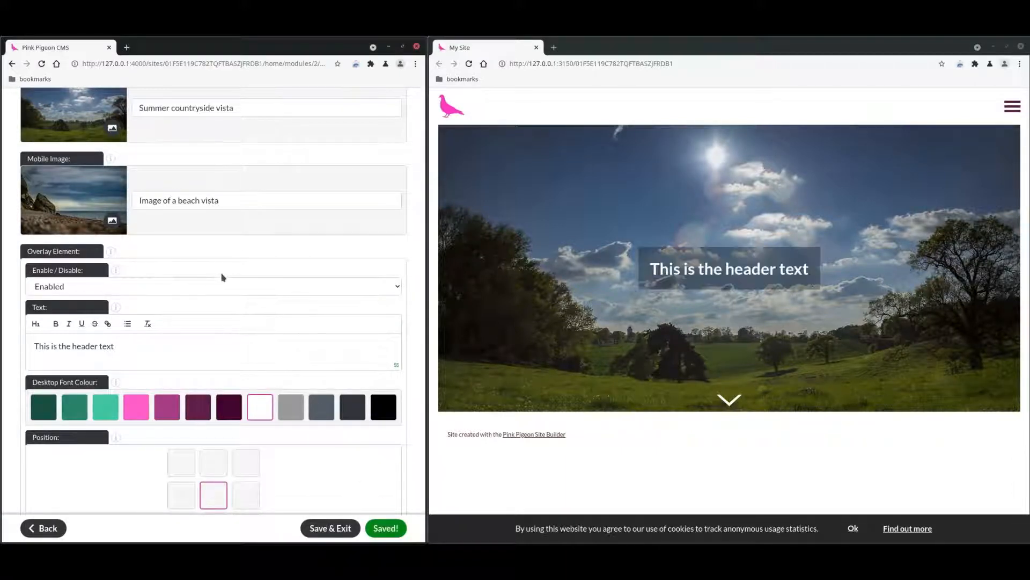
Italicise the whole overlay text and save the module.
scroll(224, 277, down, 3)
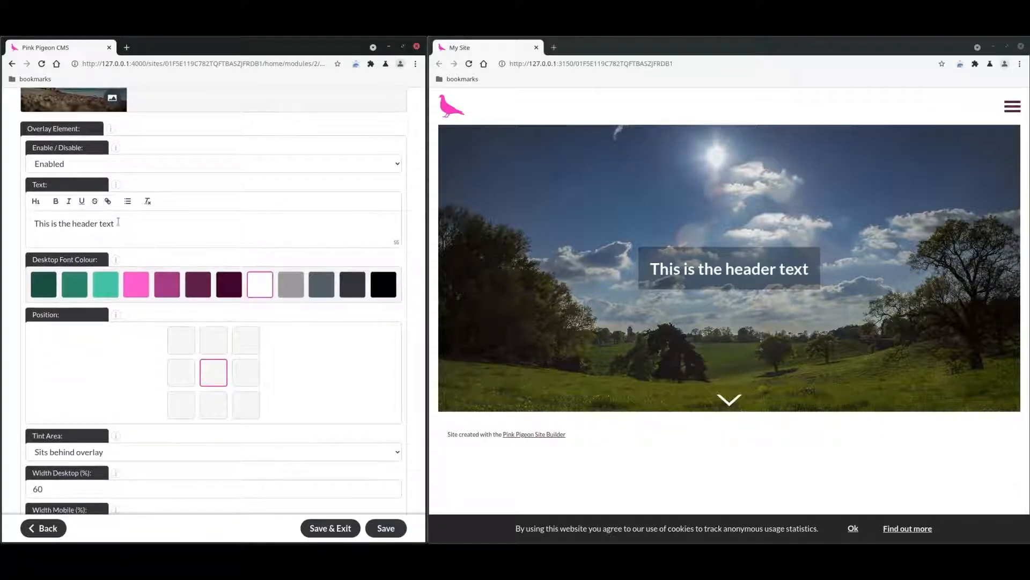
drag(122, 224, 34, 224)
click(69, 202)
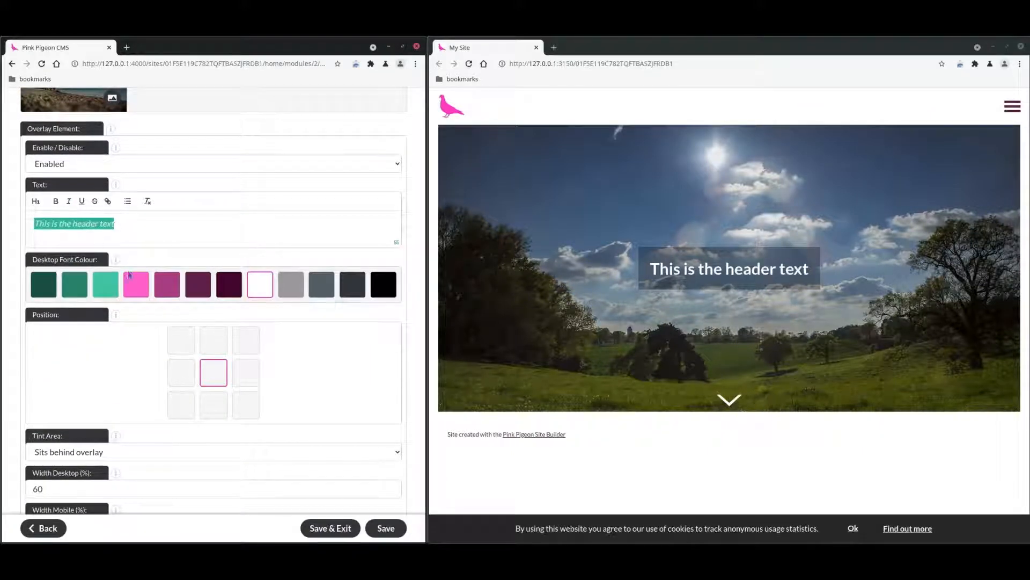
click(369, 530)
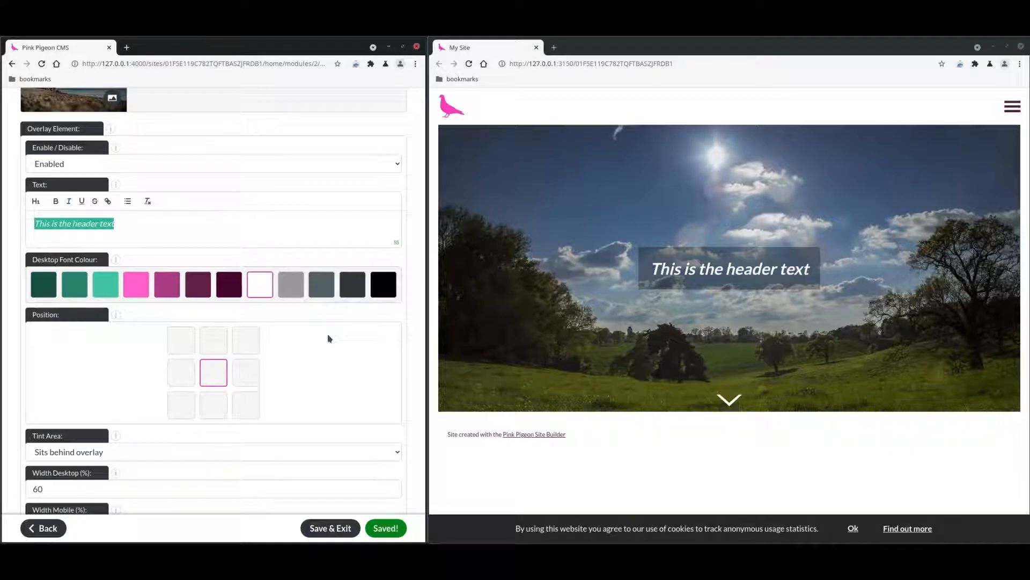
Remove the italics from the overlay text, save the module, and select white as the desktop font colour.
click(69, 202)
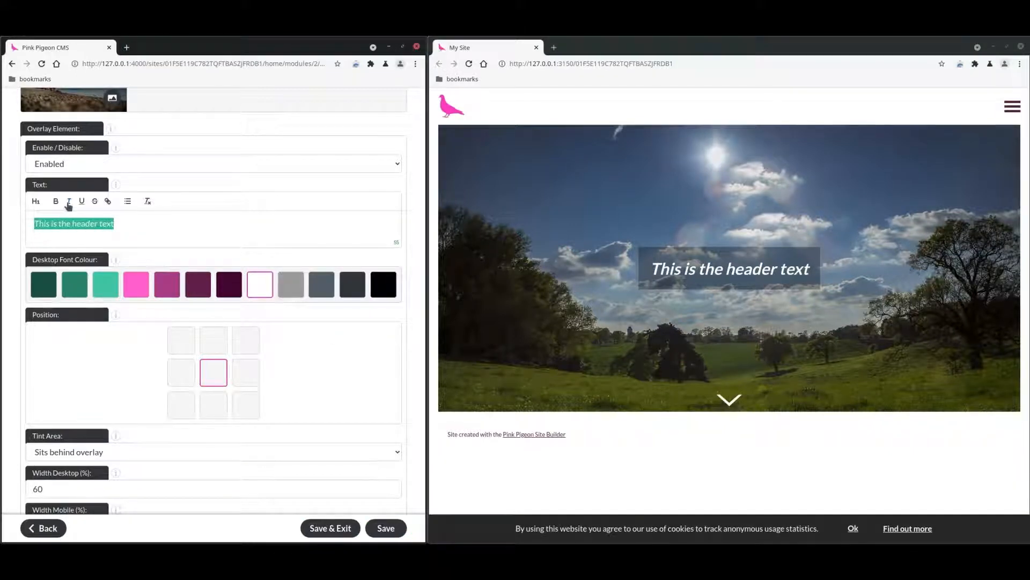
click(393, 526)
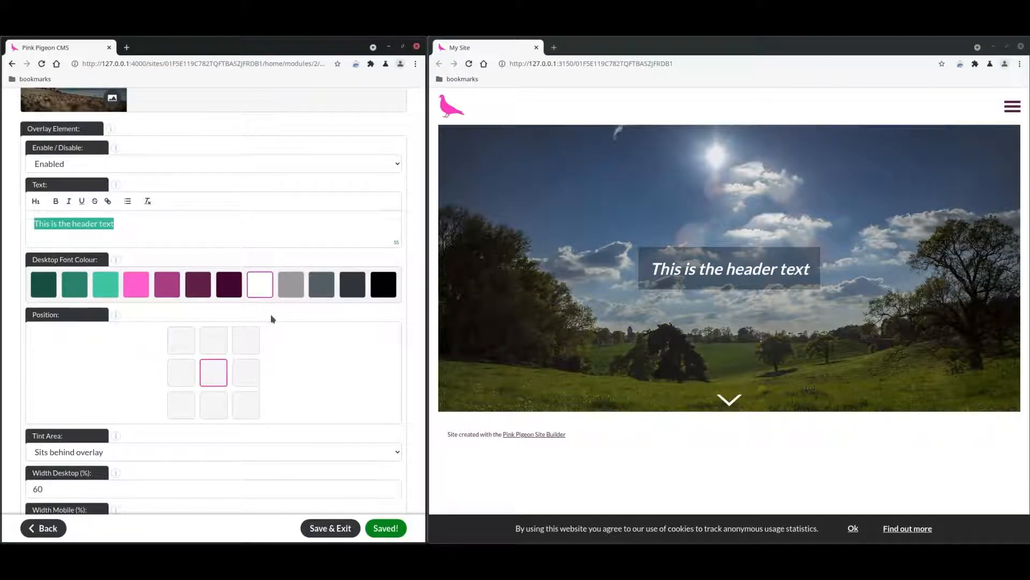
scroll(269, 316, down, 1)
click(385, 528)
click(258, 266)
Try the overlay text at the middle-left and top-centre positions, and return it to the centre.
scroll(320, 344, down, 2)
scroll(319, 264, down, 1)
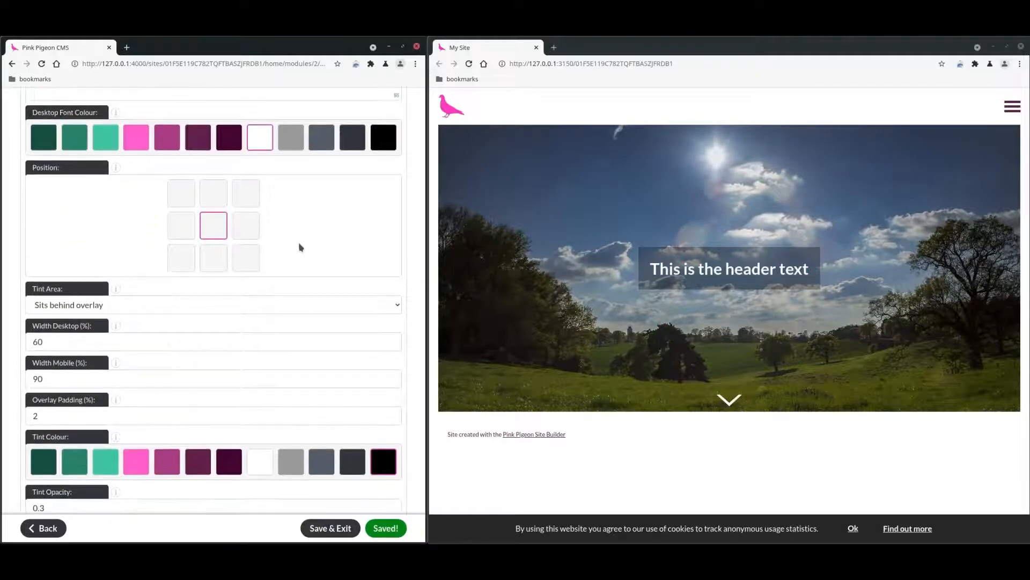
click(183, 229)
click(388, 525)
click(214, 194)
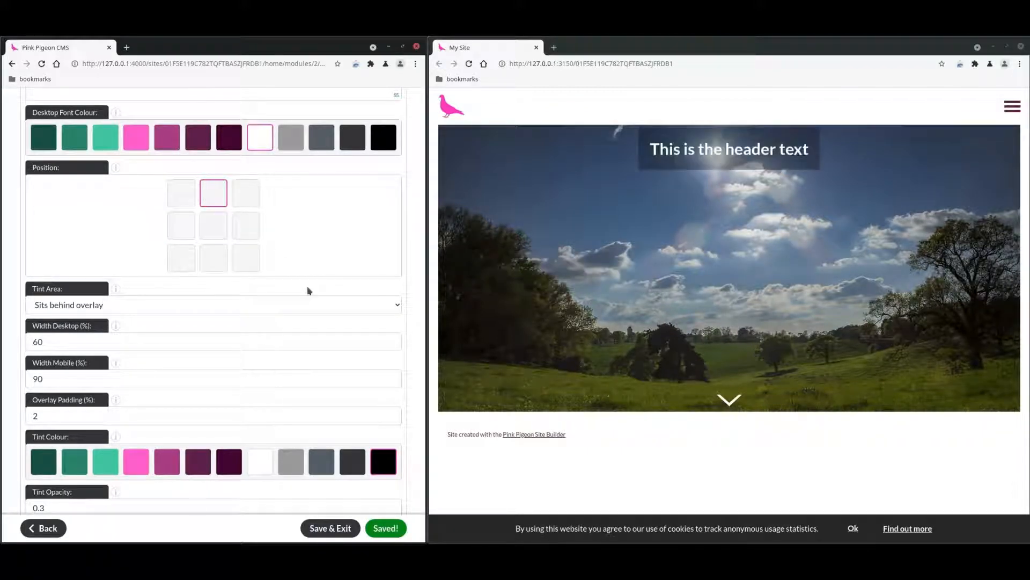
click(215, 225)
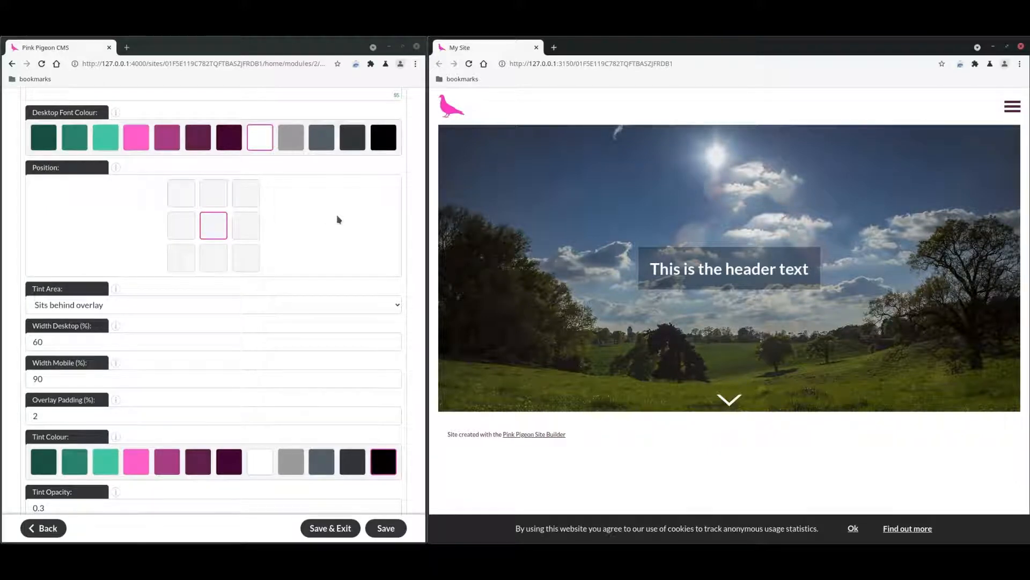
Set the overlay's tint area to "Covers entire header" and save the module.
scroll(338, 219, down, 2)
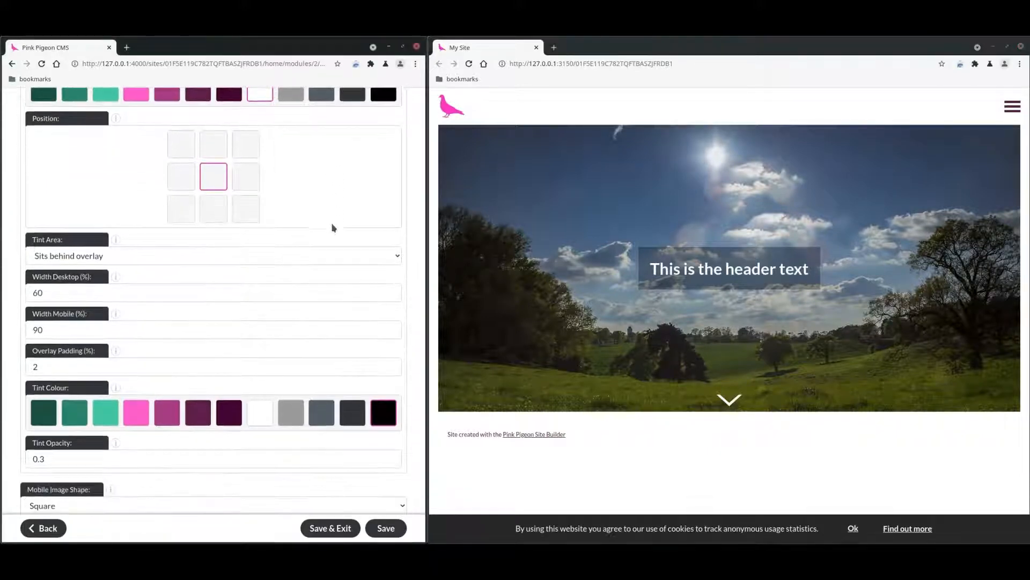
scroll(338, 205, up, 1)
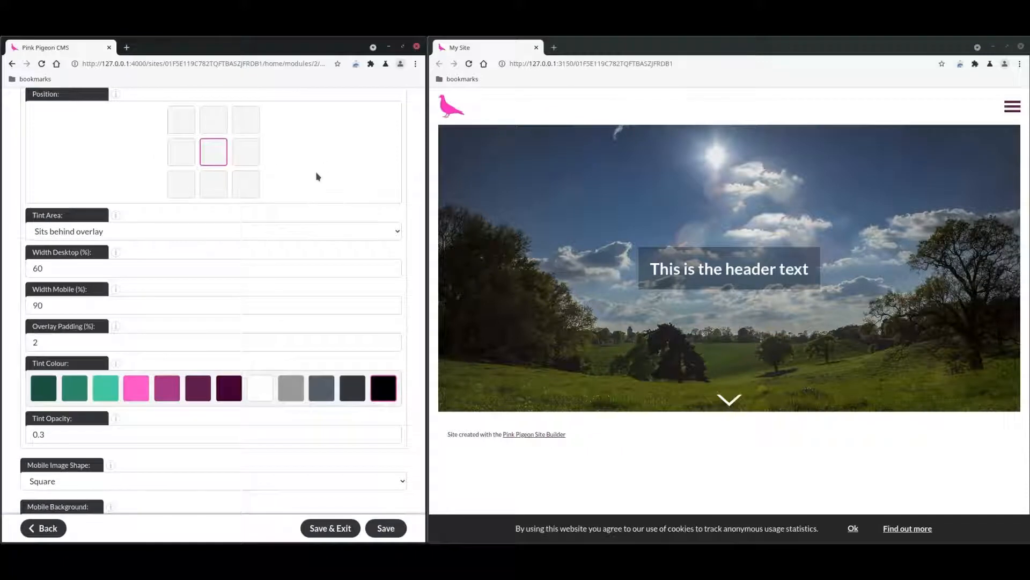
click(332, 231)
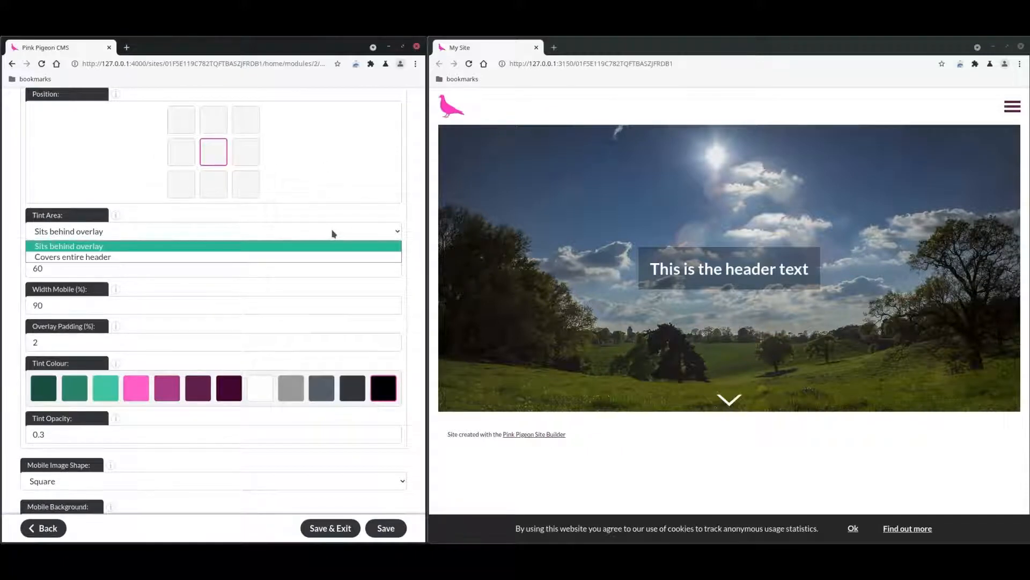
click(329, 257)
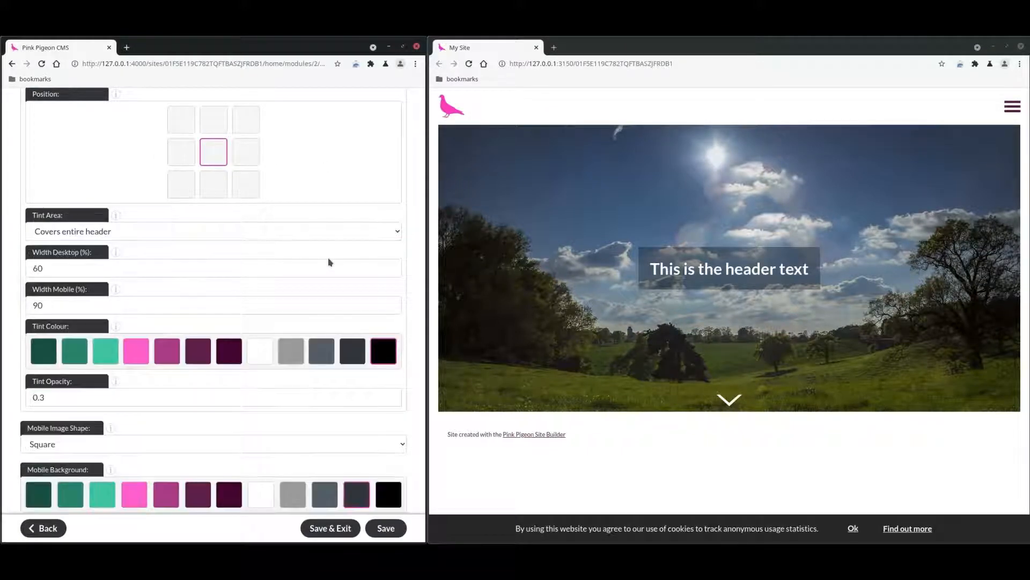
click(387, 535)
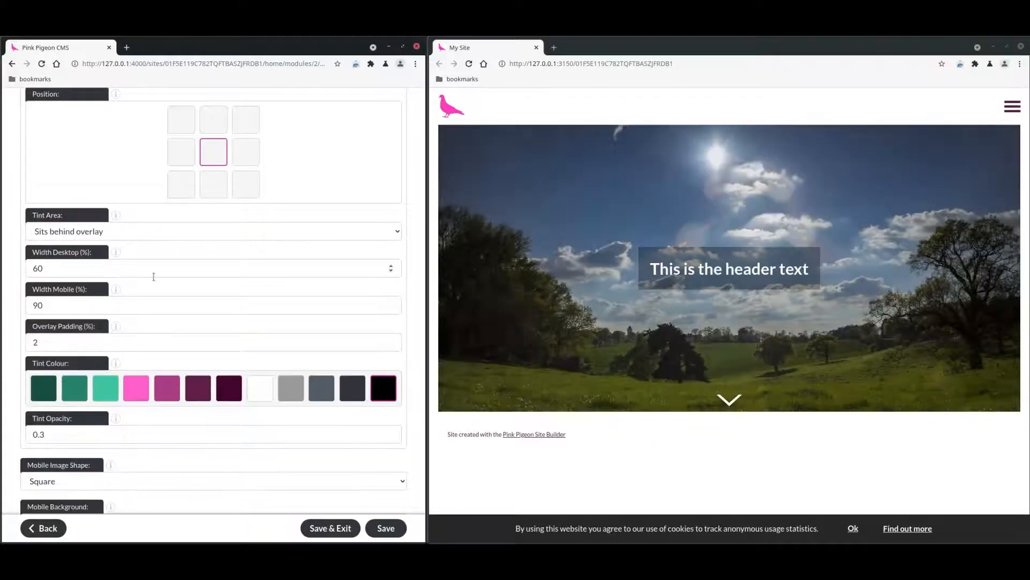
Append ", which I am now making longer to show off the width attribute." to the overlay text and save.
scroll(155, 279, up, 3)
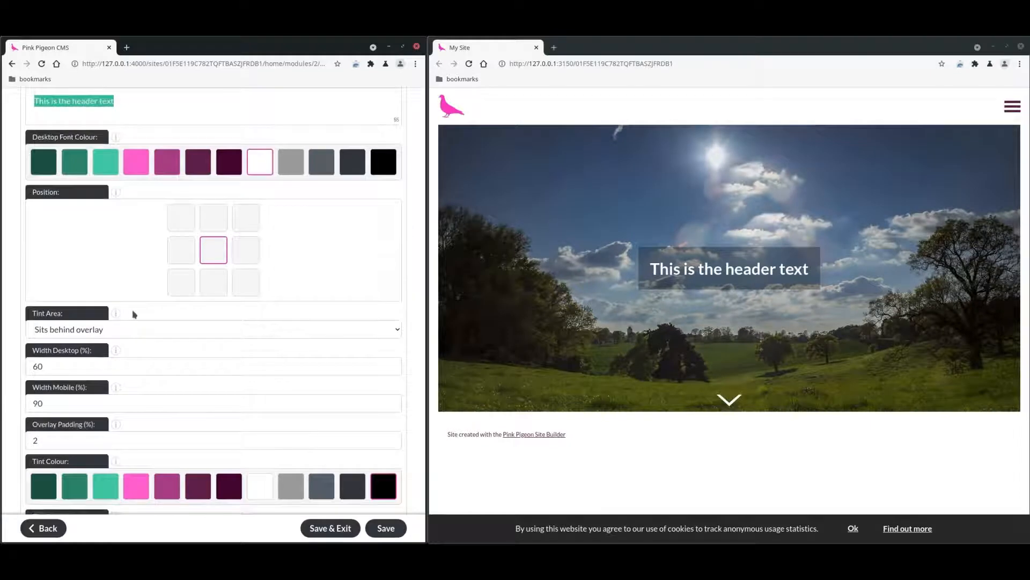
scroll(140, 292, up, 2)
click(151, 174)
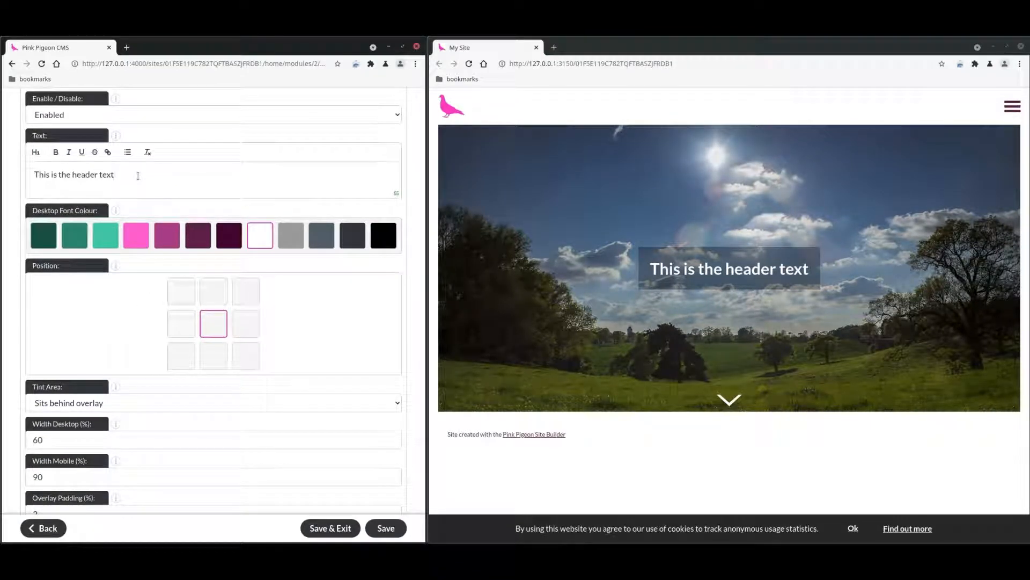
text(, which I am now making longer to show off the width attribute.)
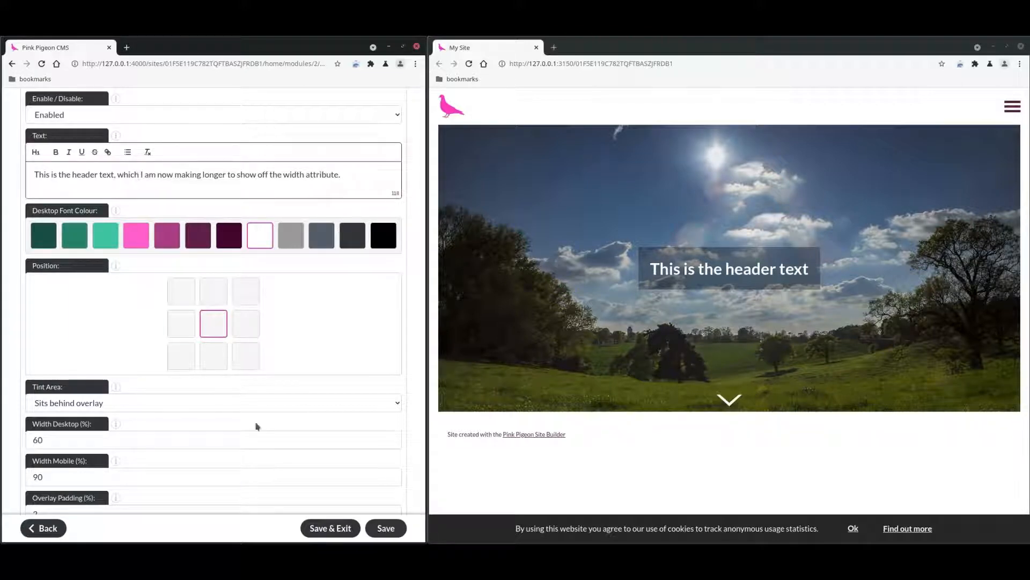
key(ctrl+s)
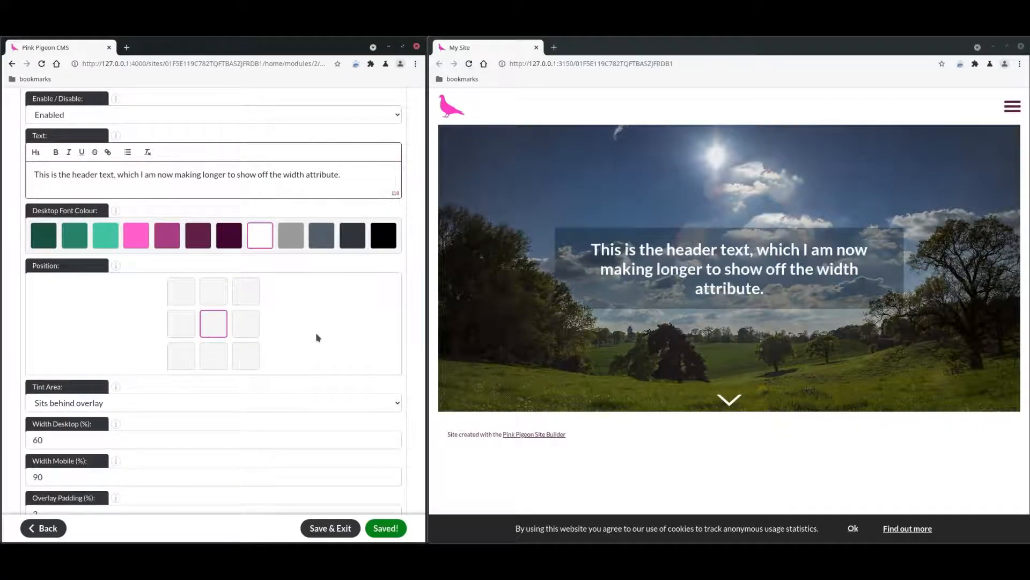
Set the overlay's desktop width to 90% and save the module.
scroll(283, 294, down, 3)
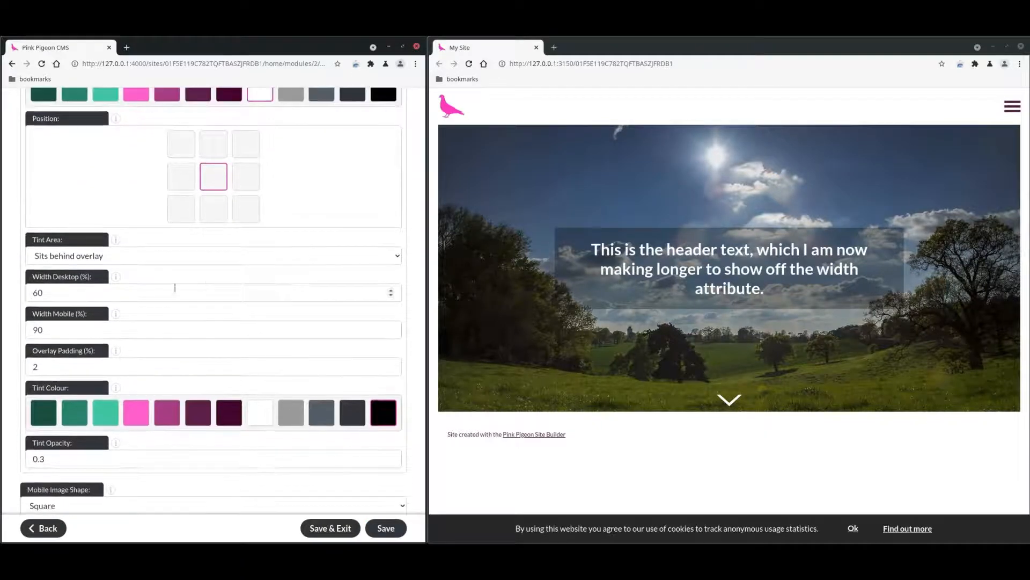
drag(72, 295, 10, 294)
text(90)
click(382, 528)
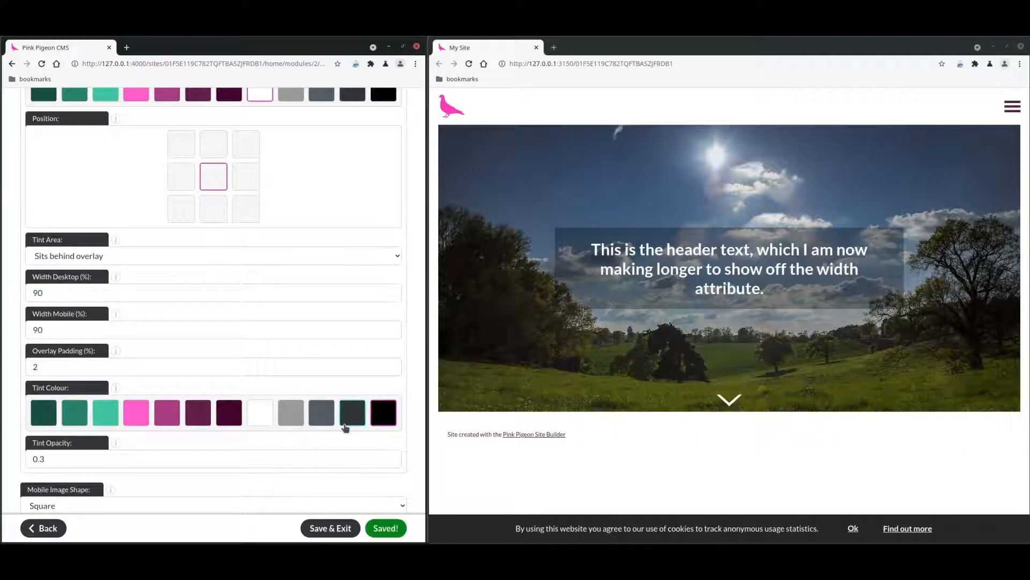
Set the overlay's desktop width to 50% and save the module.
double_click(89, 290)
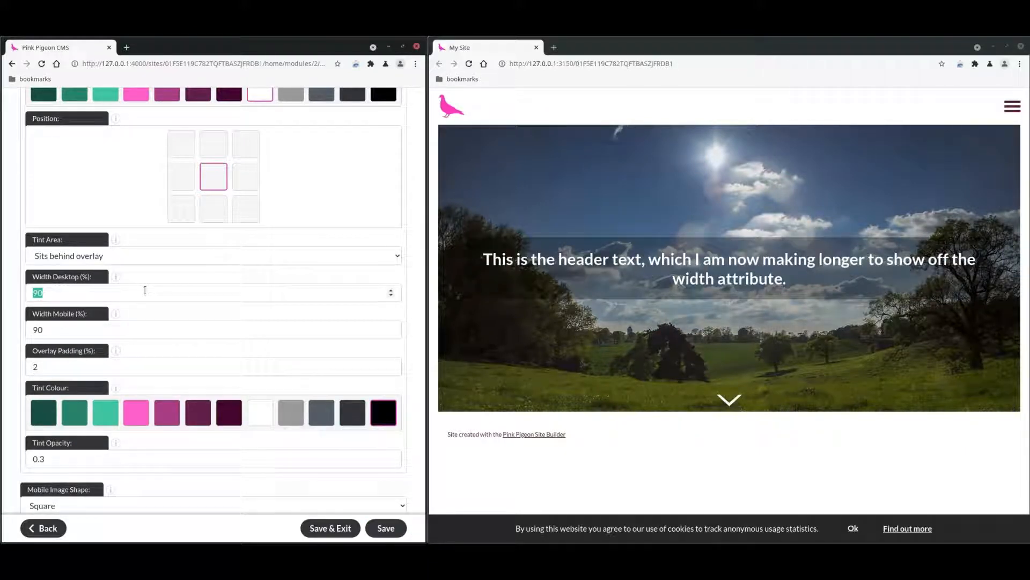
text(50)
click(385, 528)
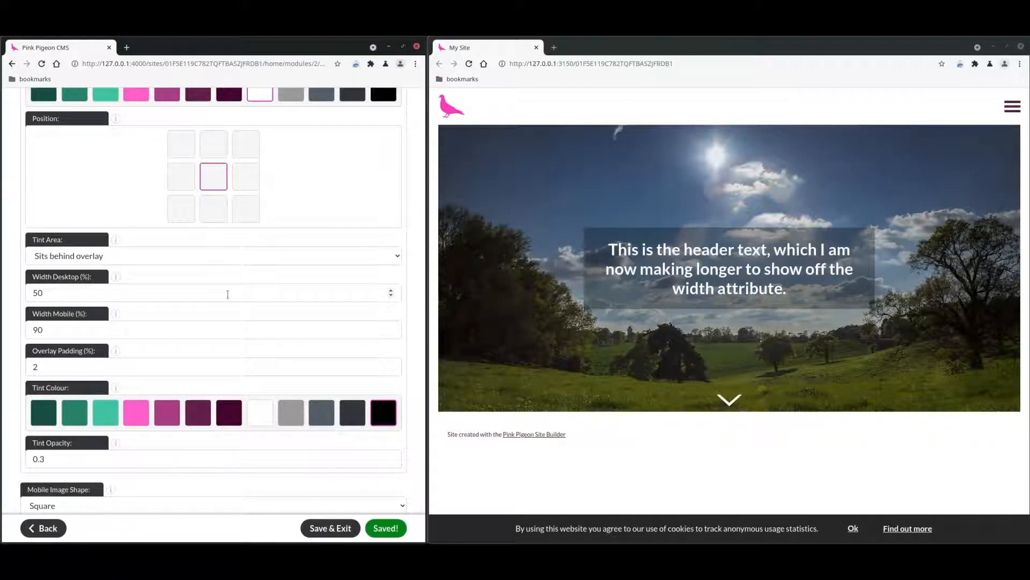
drag(58, 294, 18, 293)
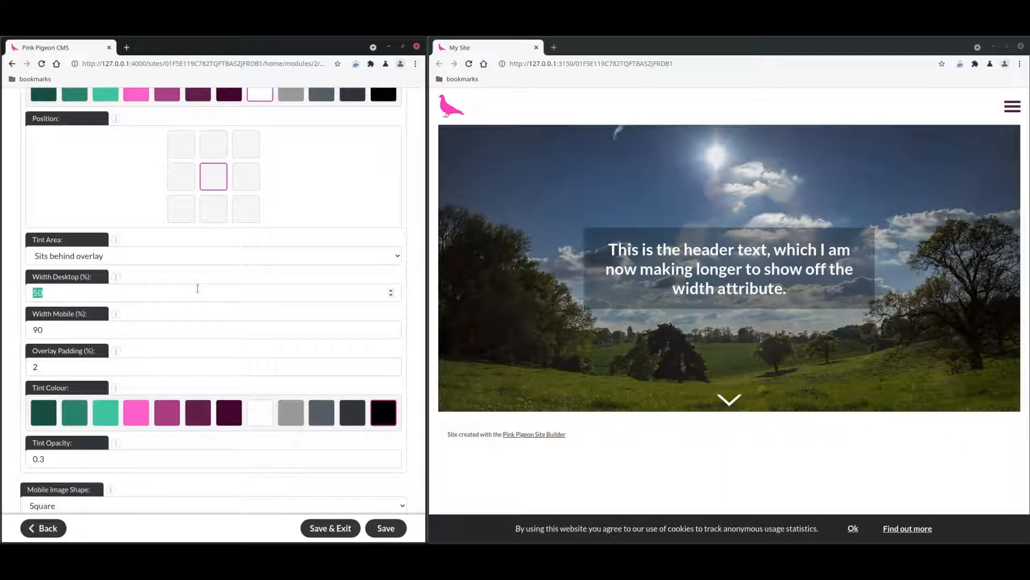
click(108, 291)
click(85, 327)
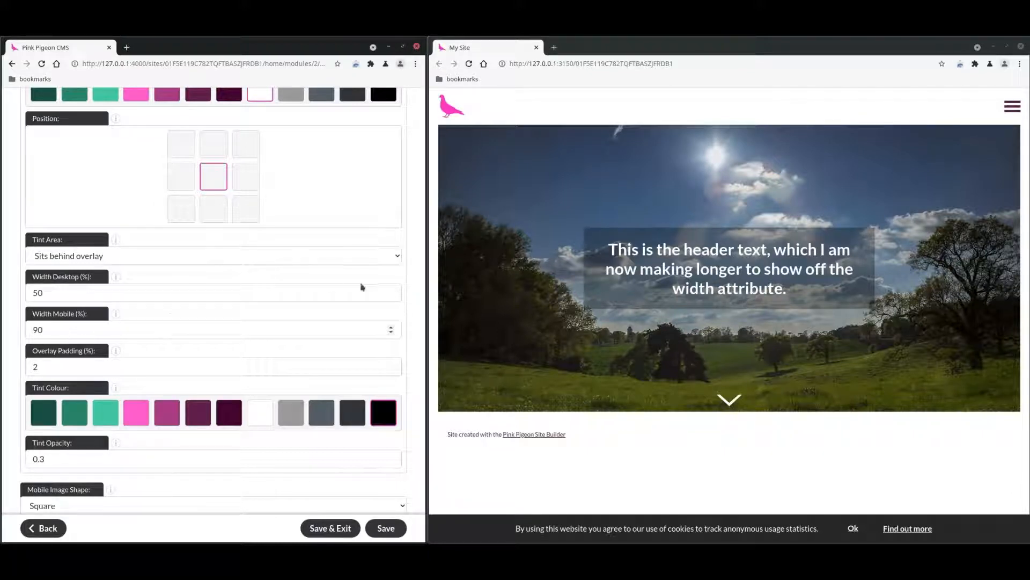
scroll(208, 284, down, 1)
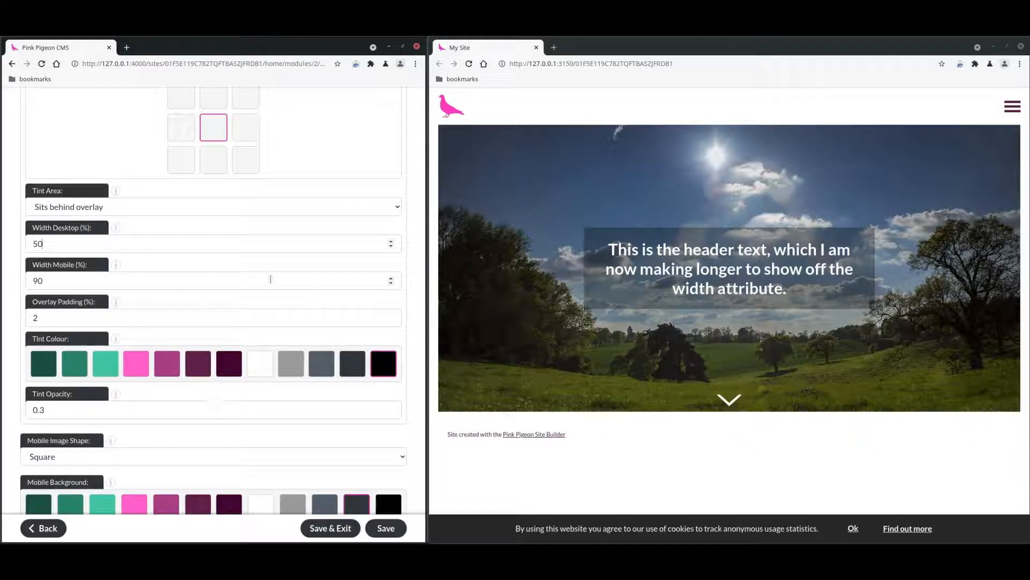
click(189, 281)
click(609, 57)
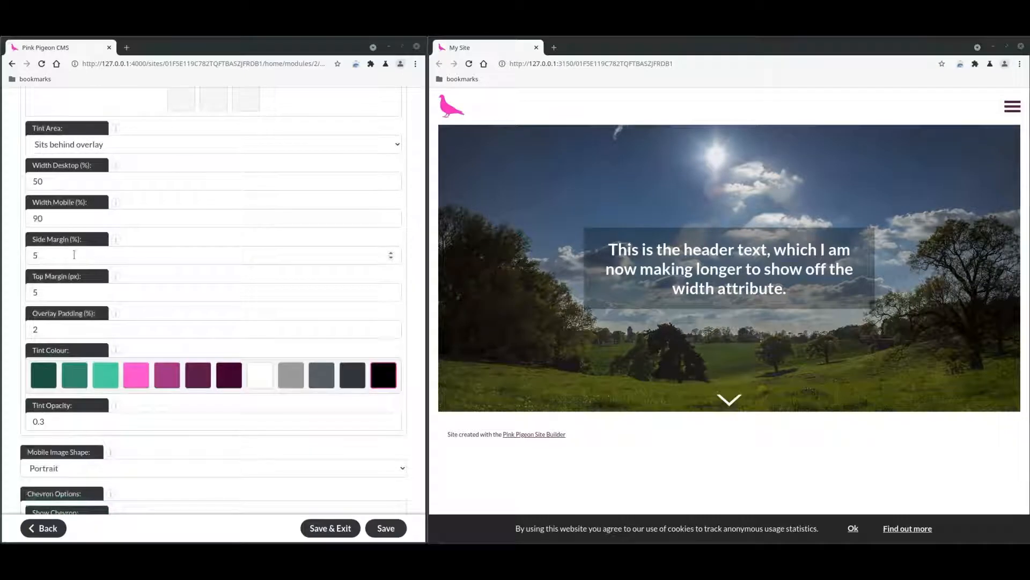
Set the overlay's position to the top-left cell of the position grid and save the module.
click(70, 253)
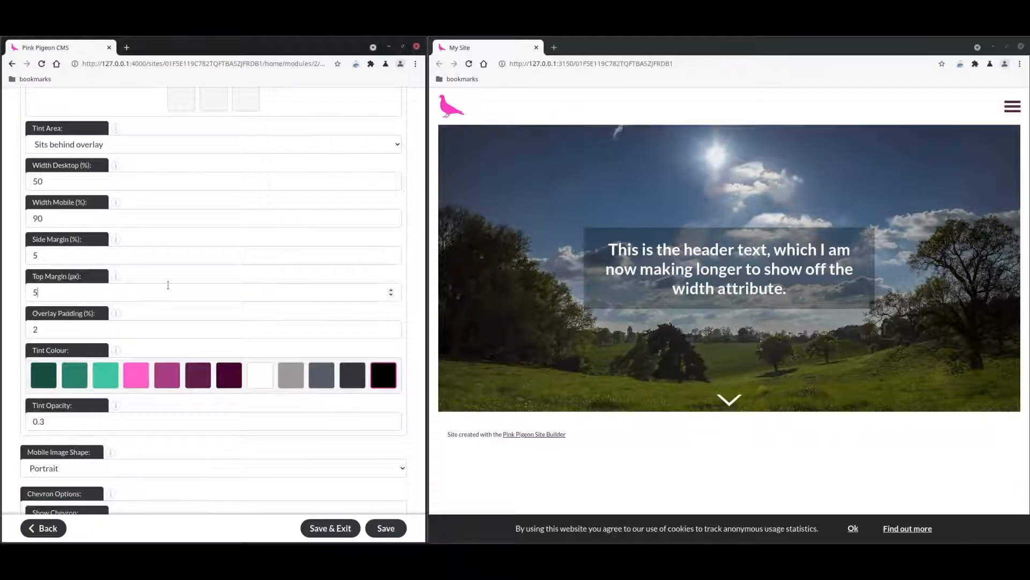
scroll(177, 288, up, 3)
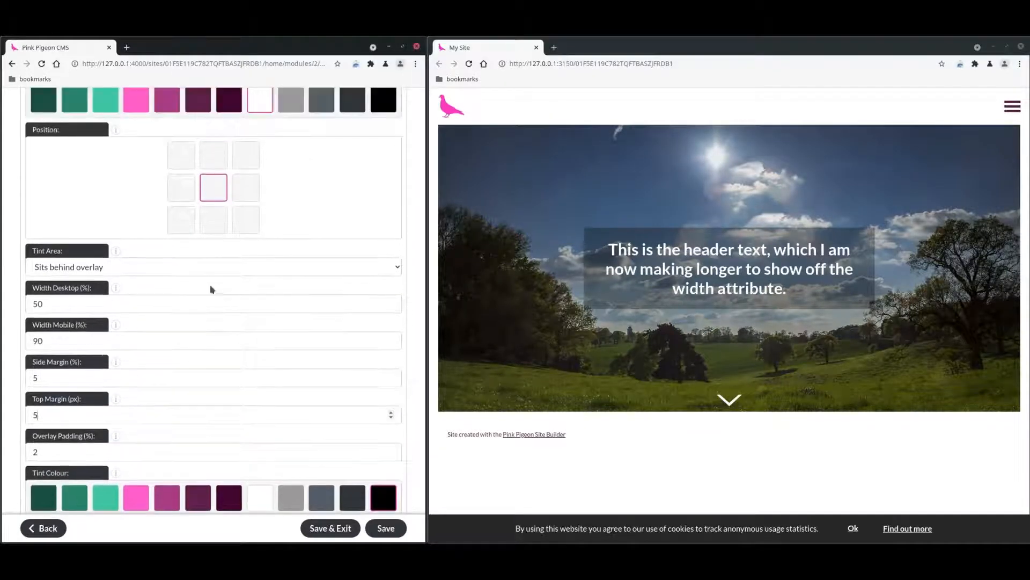
click(182, 160)
click(374, 532)
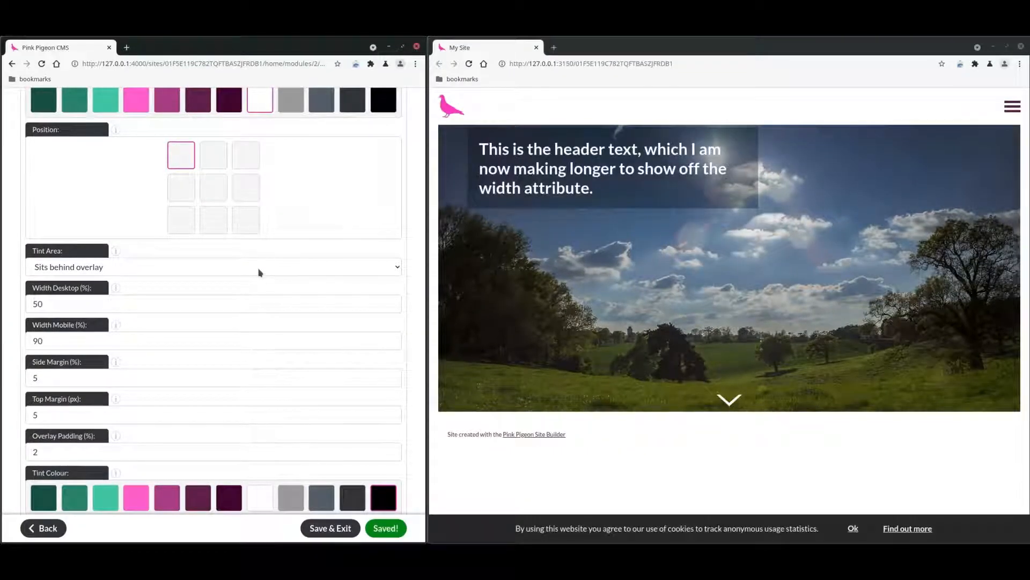
Try overlay side margins of 0% and 30%, saving the module after each value.
scroll(258, 272, down, 3)
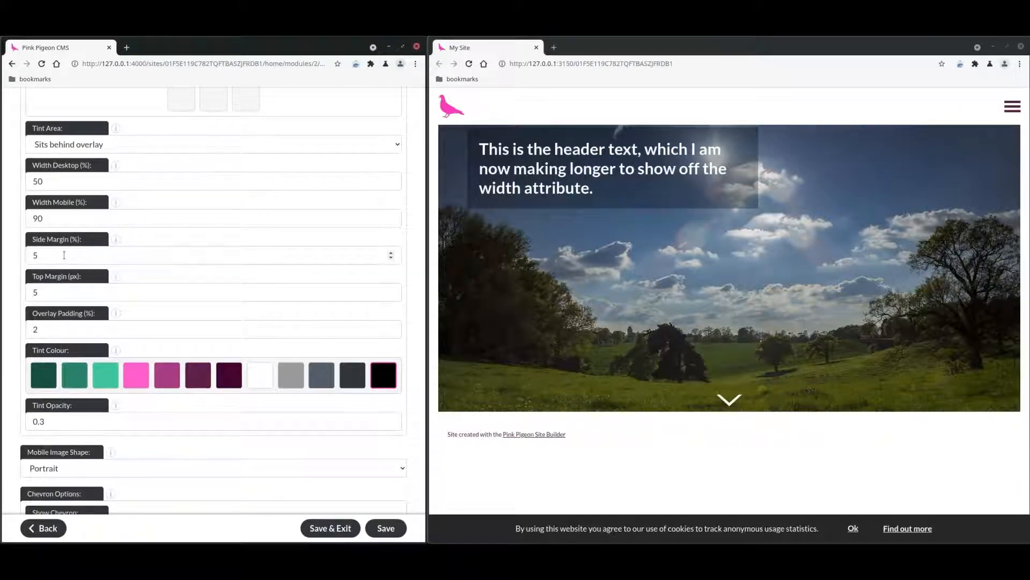
drag(52, 253, 7, 259)
text(0)
key(Return)
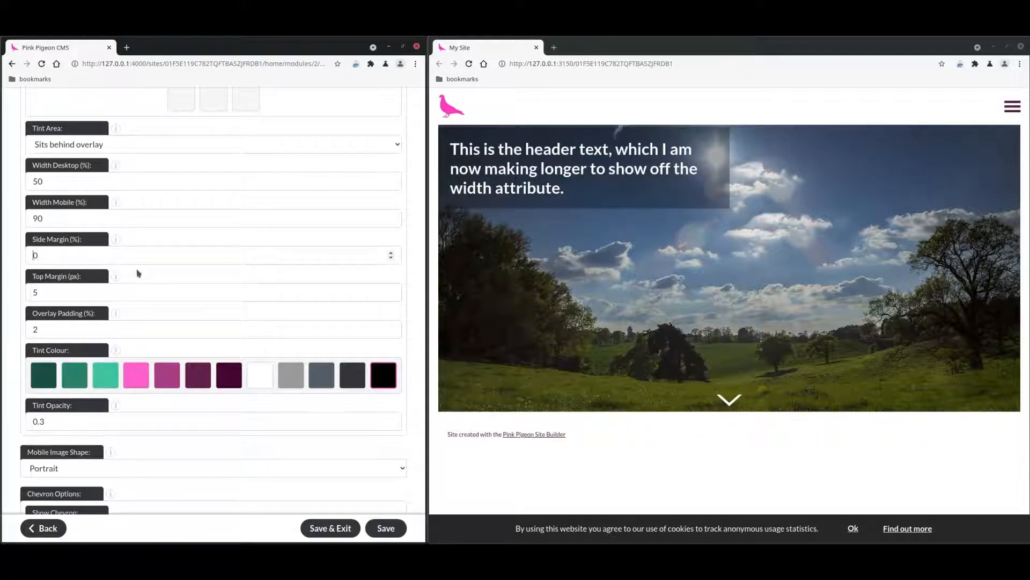
text(3)
key(Return)
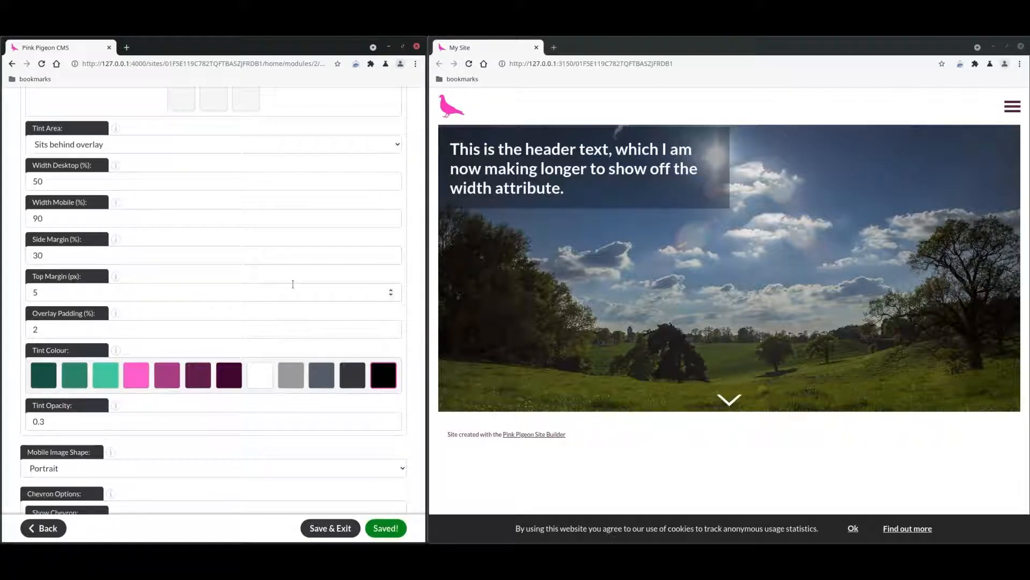
Try overlay side margins of 20% and 10%, saving the module after each value.
double_click(36, 255)
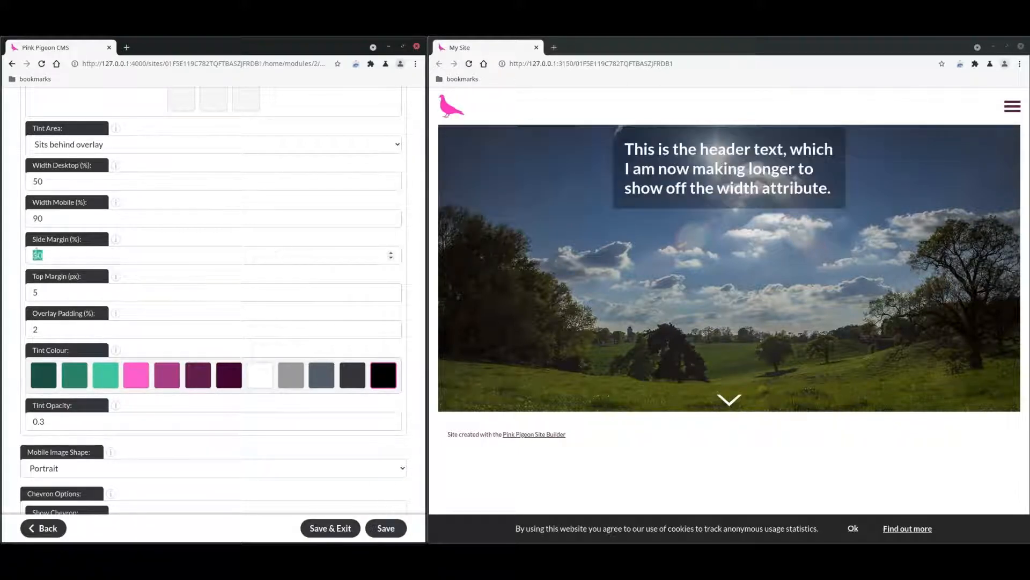
text(20)
key(Return)
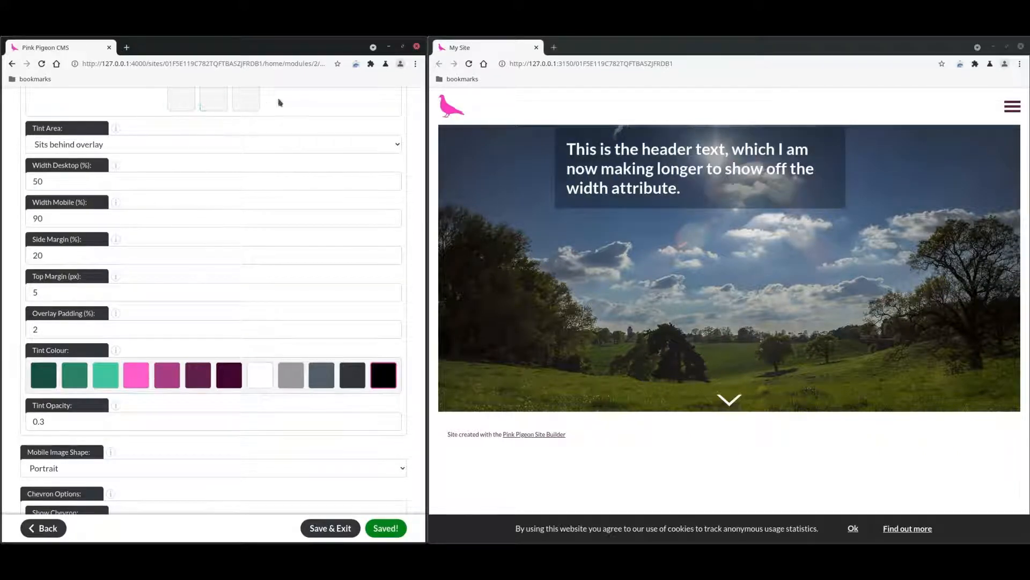
double_click(143, 256)
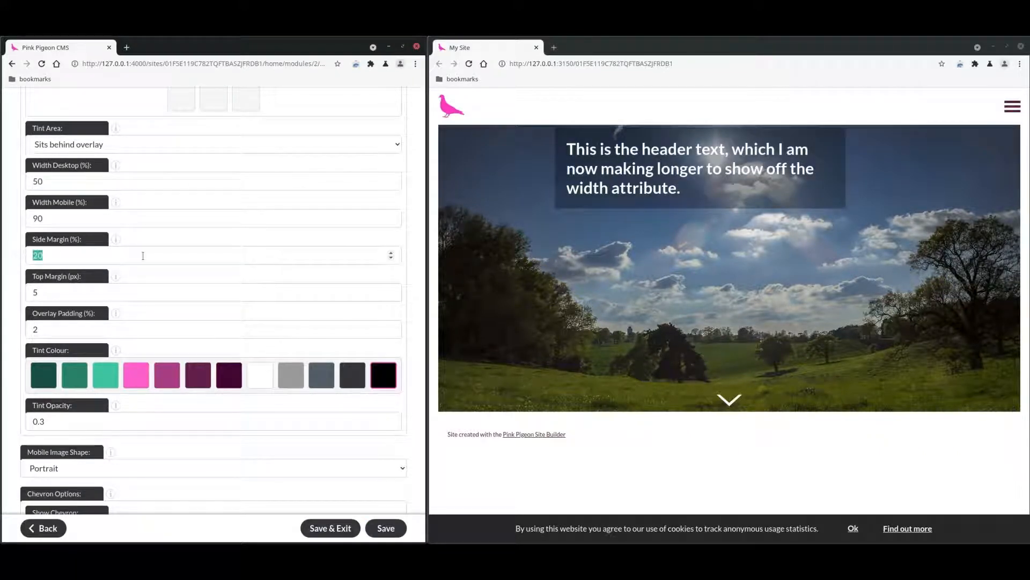
text(10)
click(391, 527)
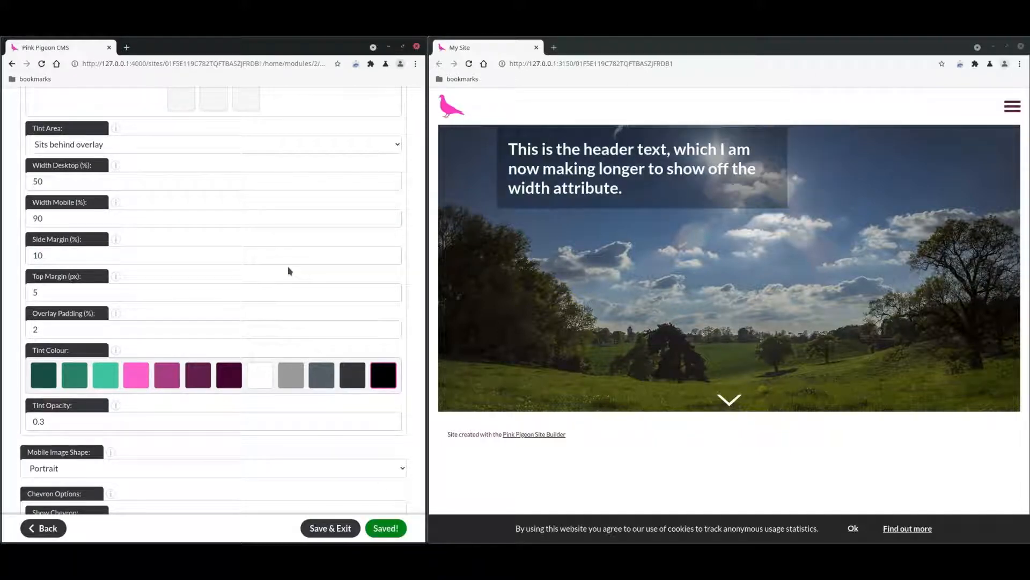
Set the overlay's side margin to 3% and save the module.
double_click(79, 252)
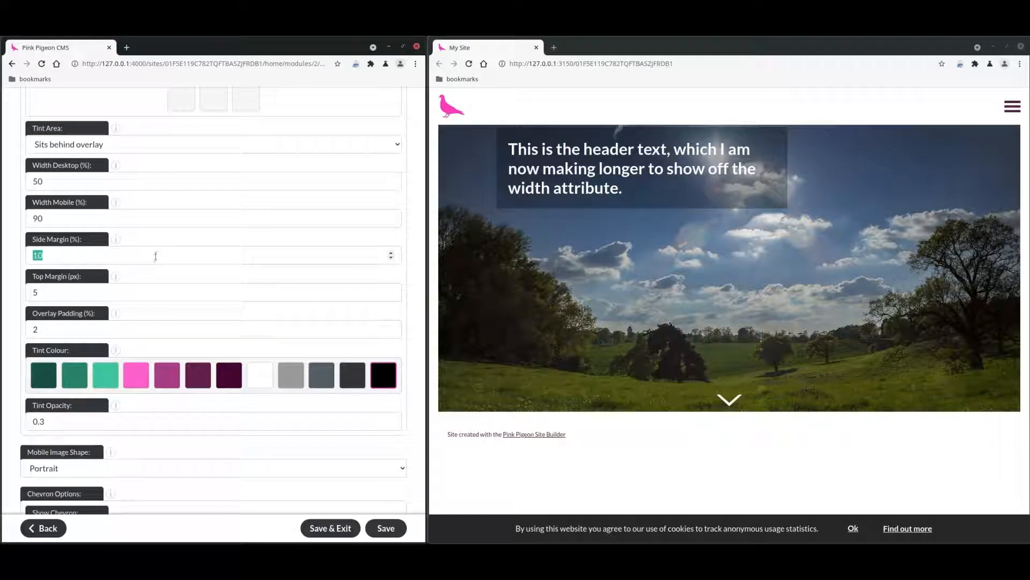
text(3)
click(386, 528)
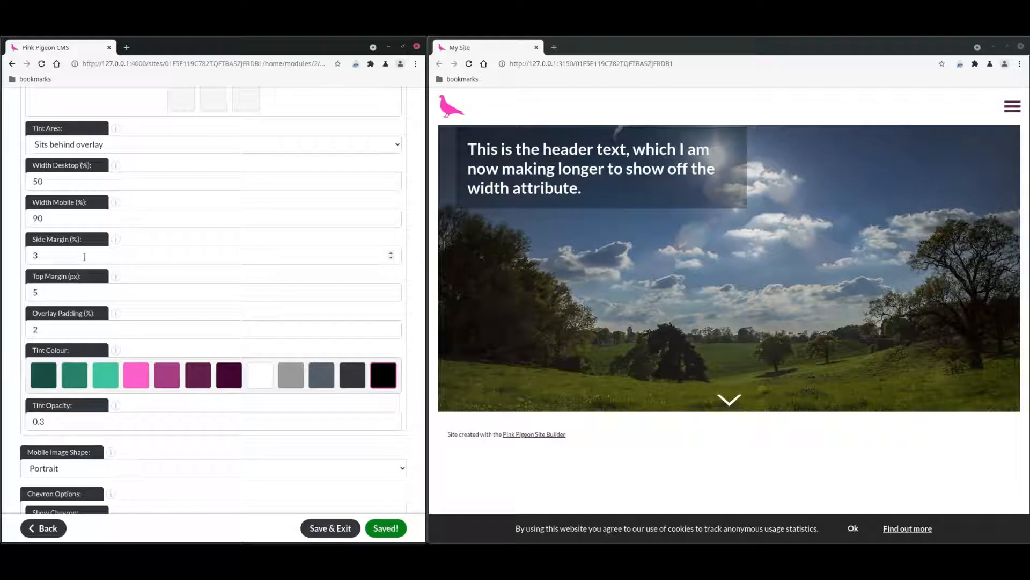
Set the overlay's top margin to 20 px and save the module.
click(61, 292)
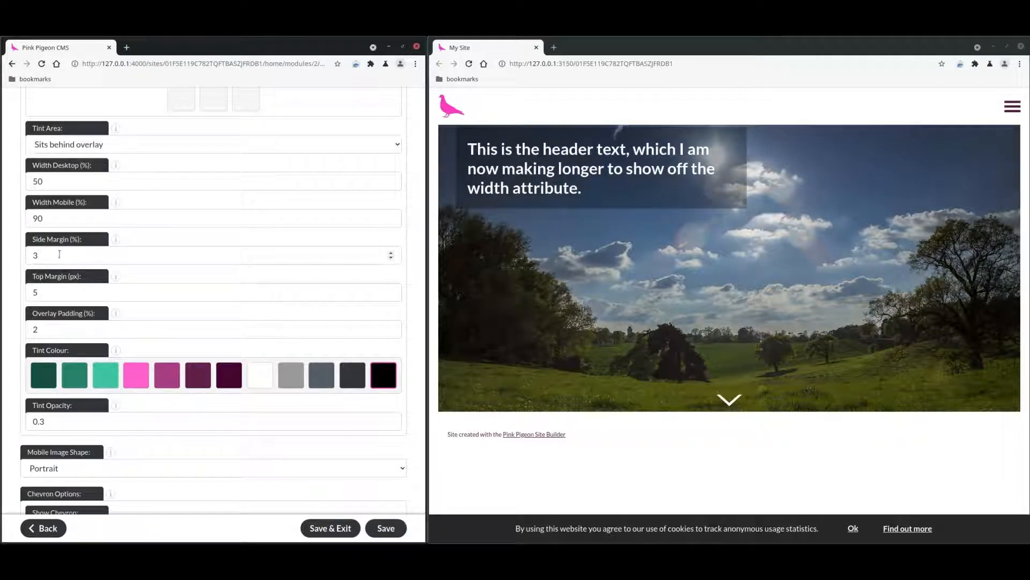
key(Tab)
click(44, 291)
key(BackSpace)
text(20)
click(385, 528)
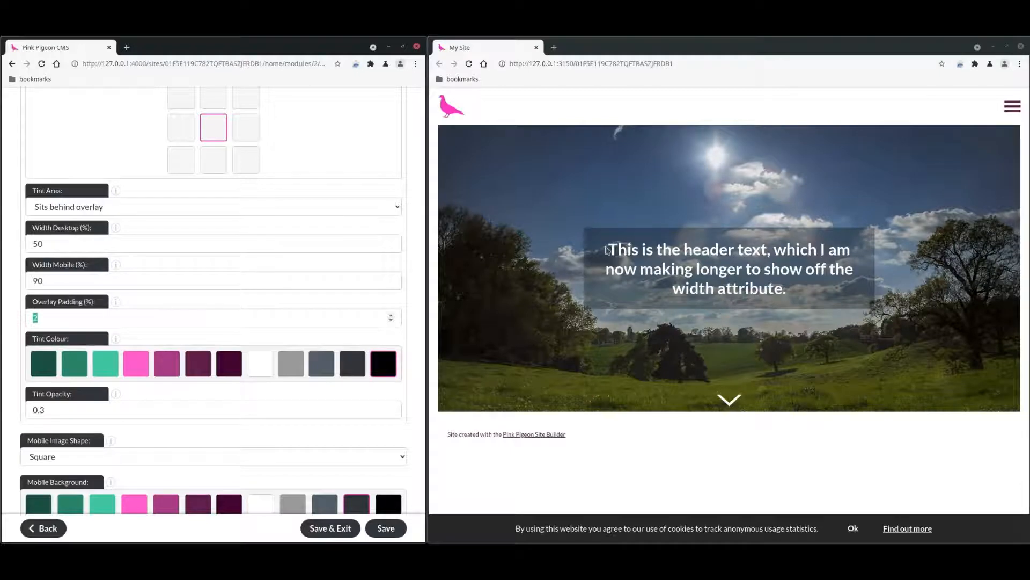
Try overlay padding values of 5% and 1%, saving the module after each one.
text(5)
click(386, 526)
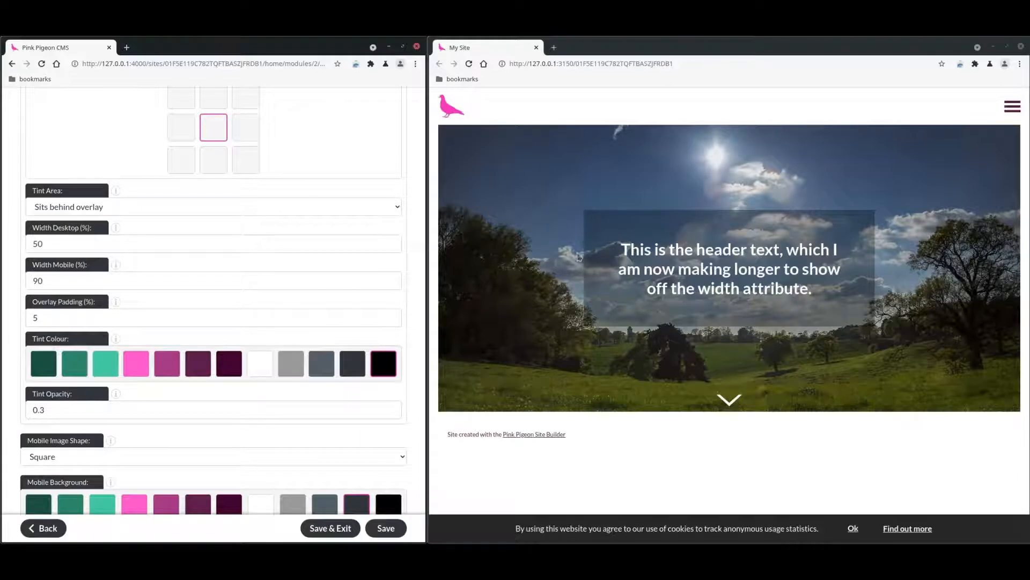
drag(59, 317, 14, 316)
text(1)
click(386, 528)
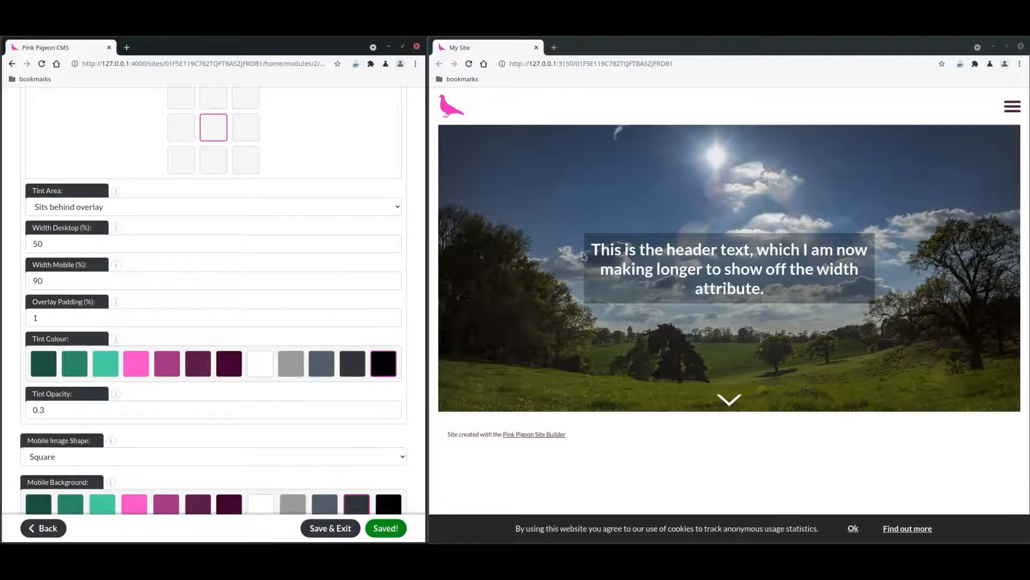
Set the overlay padding to 2% and save the module.
drag(80, 321, 2, 322)
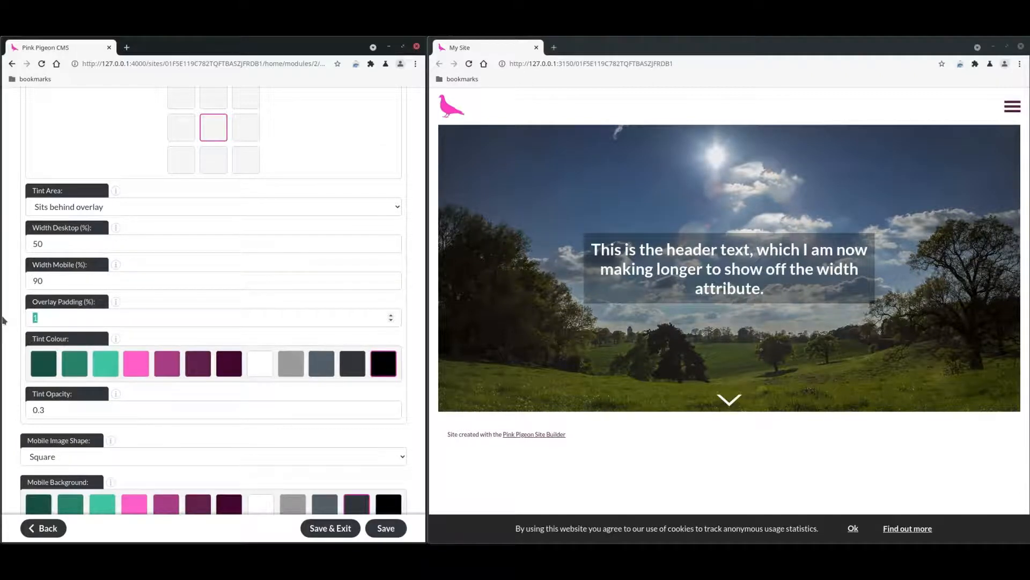
text(2)
key(Return)
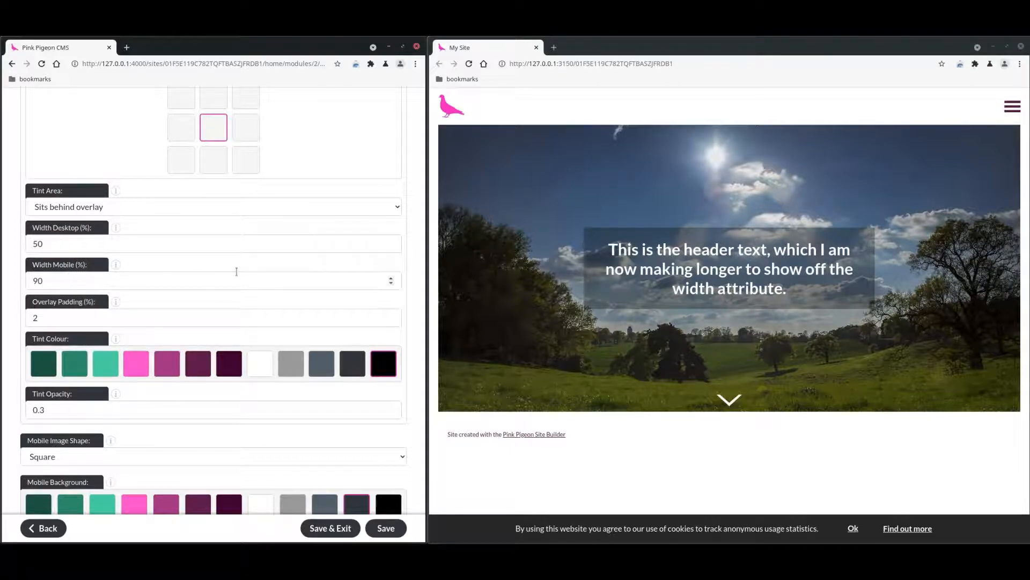
Set the overlay's tint colour to light turquoise and its tint opacity to 0.9, saving each change.
click(107, 367)
click(386, 528)
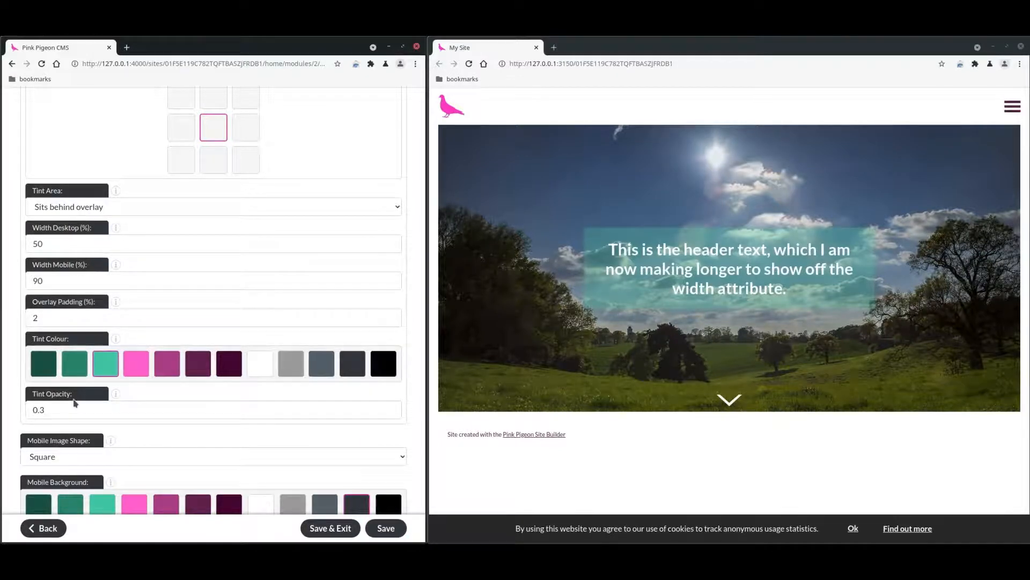
key(BackSpace)
text(9)
click(386, 528)
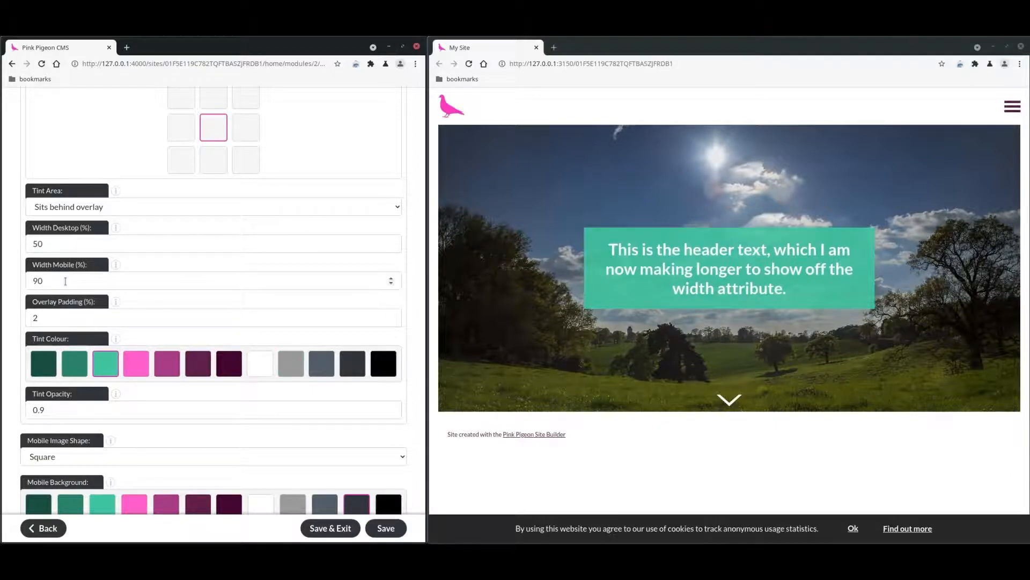
Set the overlay's tint colour to black and its tint opacity to 0.3, saving the module.
click(383, 364)
click(386, 528)
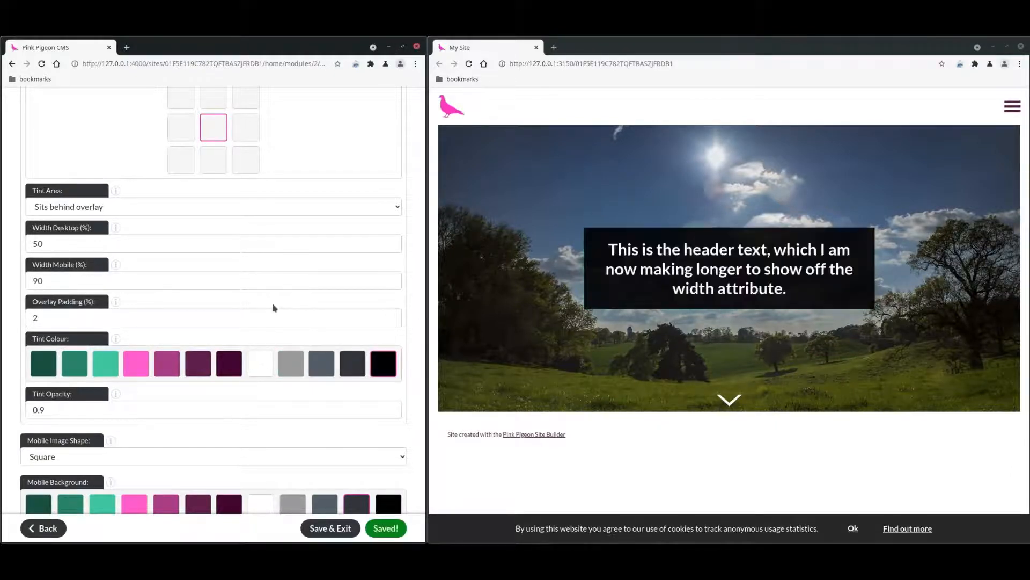
drag(51, 405, 8, 410)
text(0)
click(386, 528)
text(.3)
Open the developer tools beside the My Site page to narrow it and examine the header's mobile layout.
scroll(196, 263, down, 4)
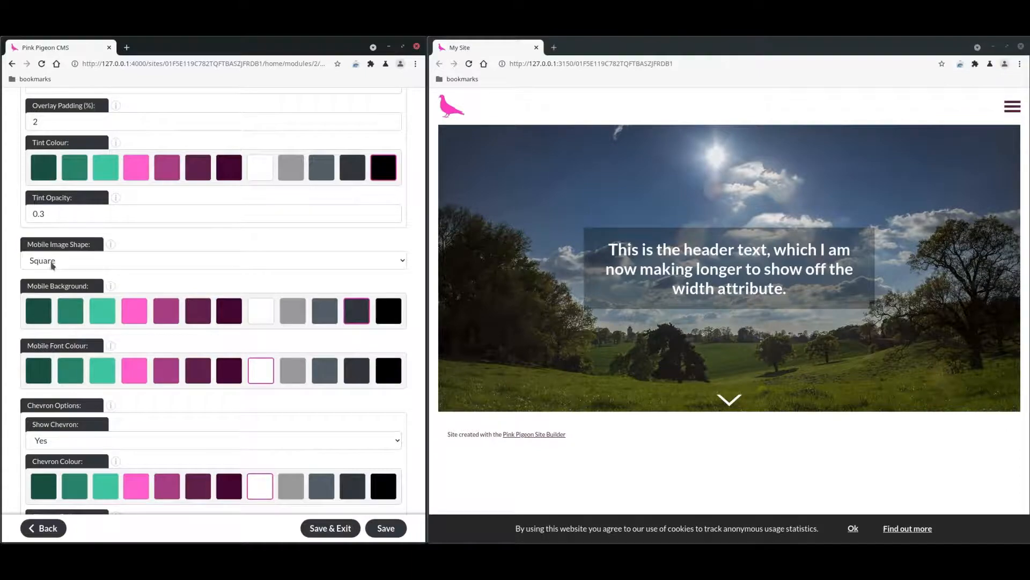
click(589, 53)
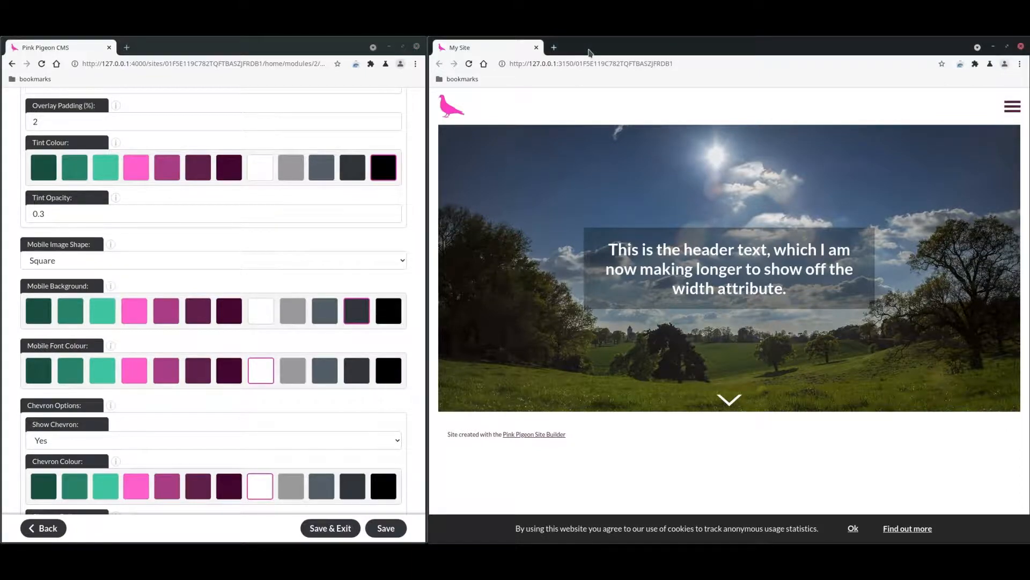
key(ctrl+shift+i)
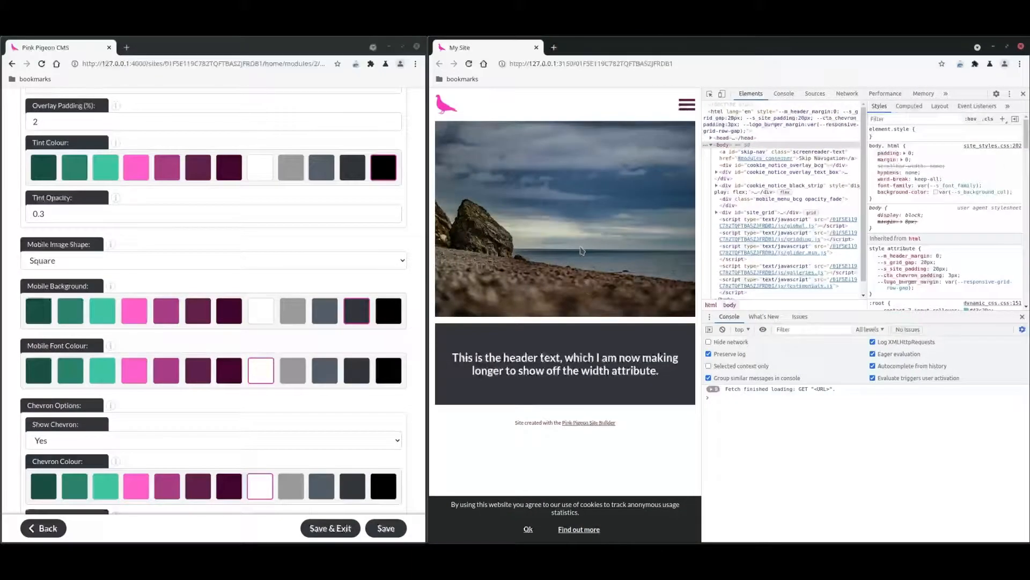
drag(459, 358, 632, 367)
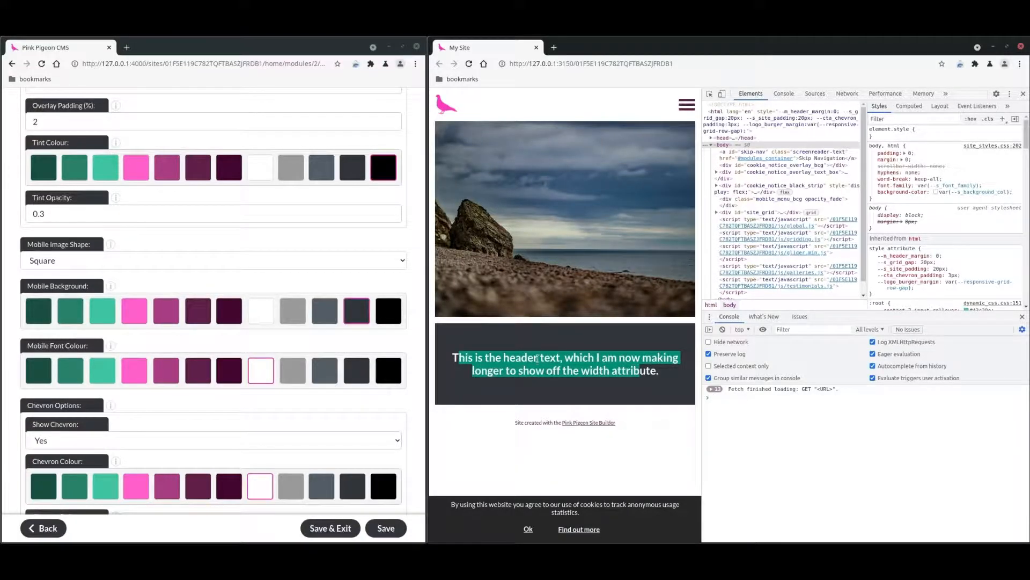
click(538, 360)
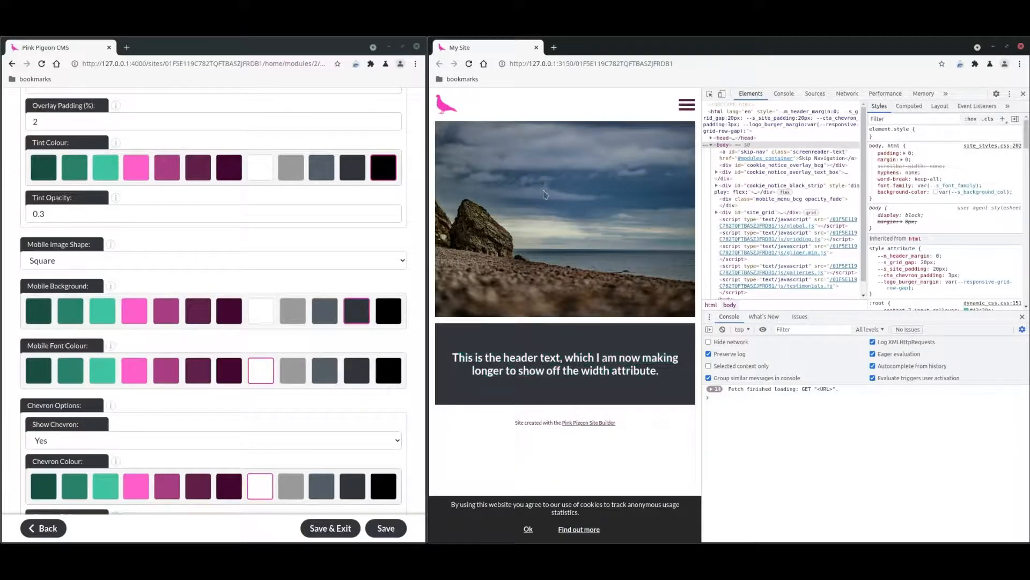
Save the module with the mobile image shape set to Landscape, and again with it set to Portrait.
click(252, 260)
click(253, 290)
click(385, 528)
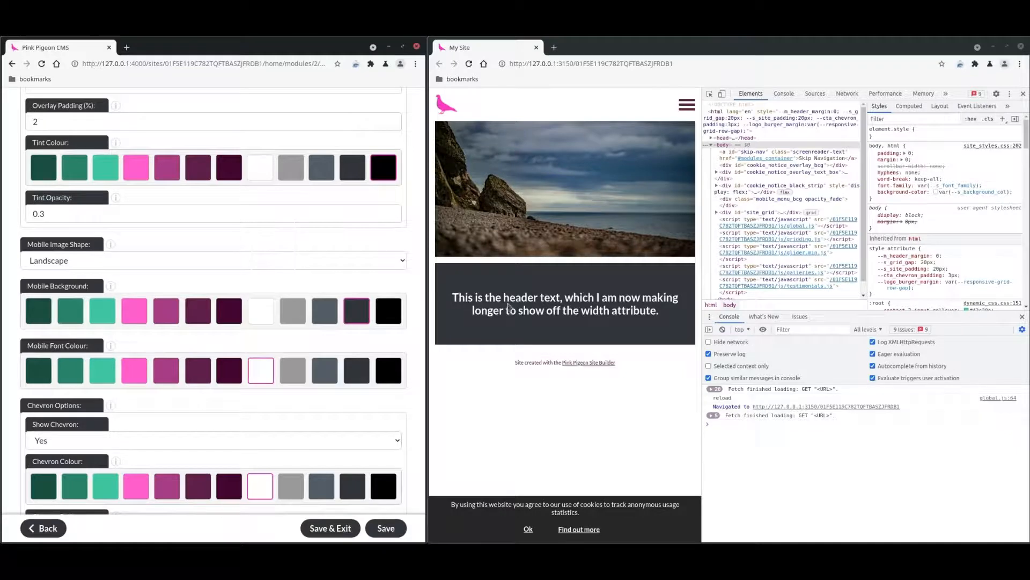
click(257, 262)
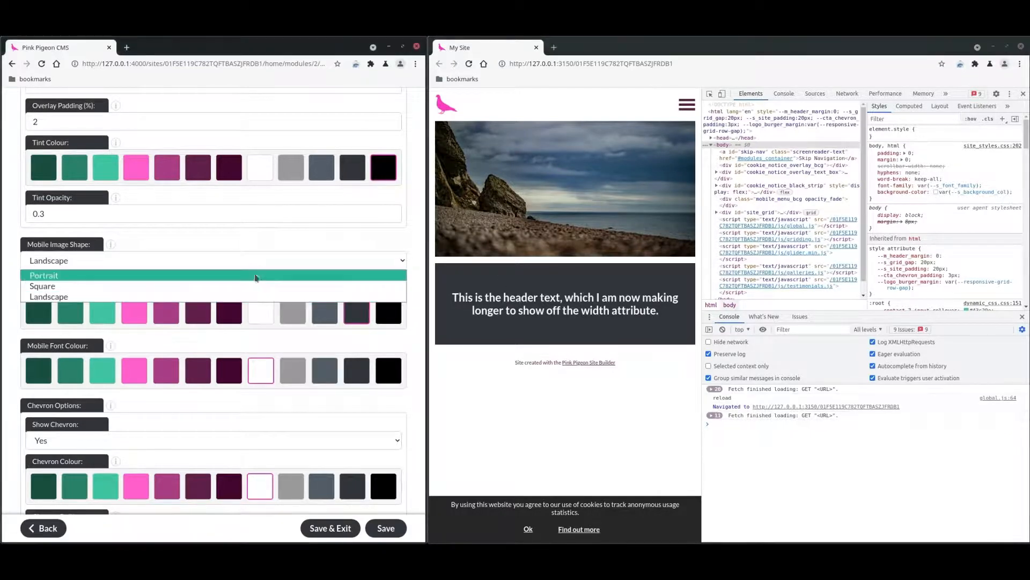
click(255, 279)
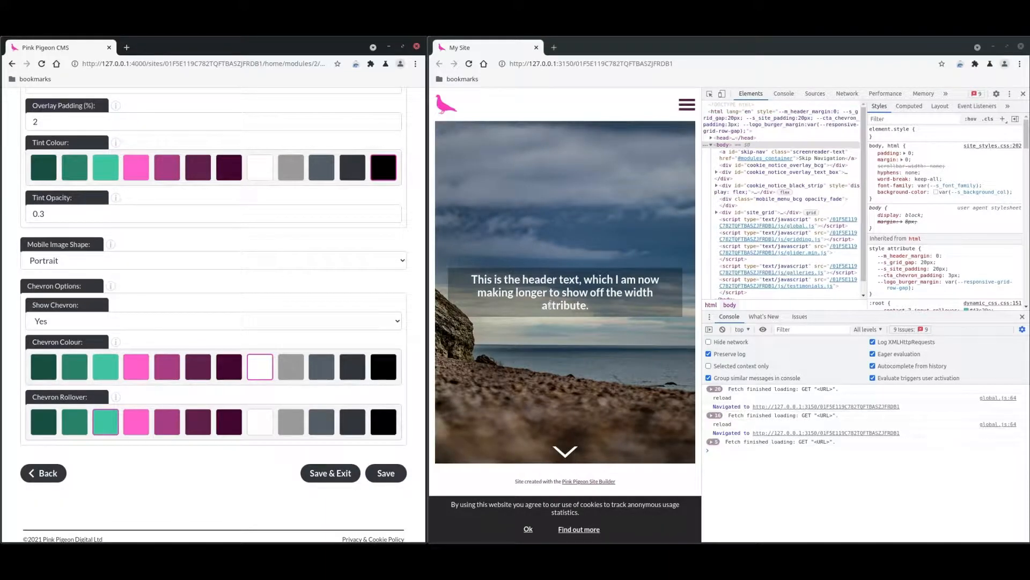
Save the module with the overlay positioned at the top centre, and again at the bottom centre.
scroll(171, 299, up, 6)
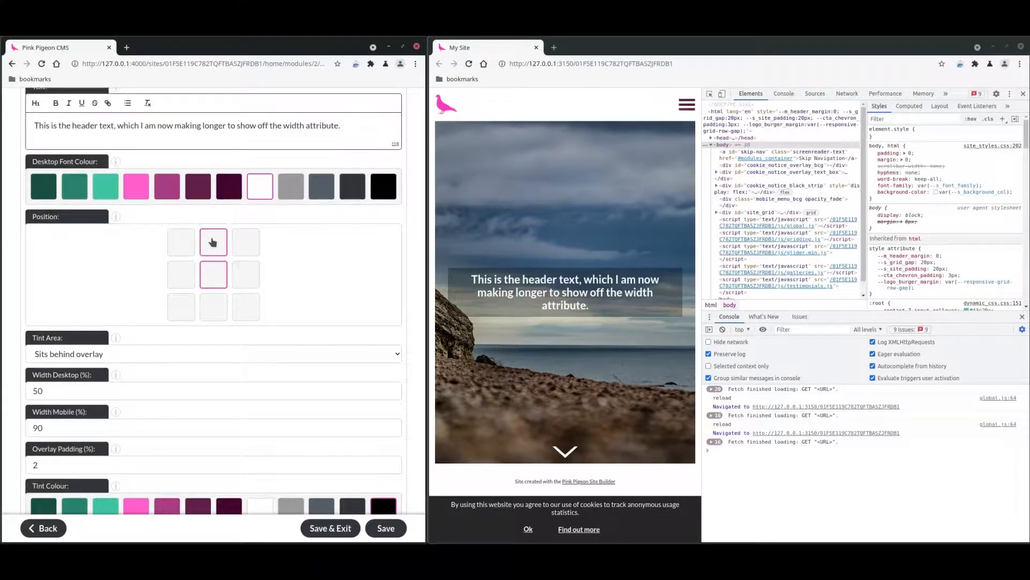
click(213, 243)
click(389, 527)
click(213, 306)
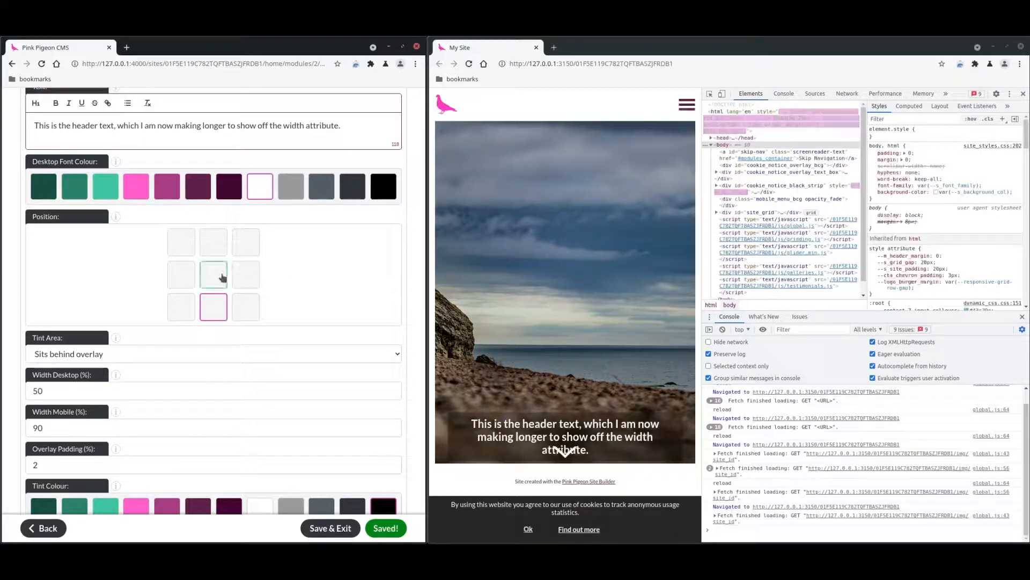
Try the overlay at the middle left, middle right, top right, centre and top left positions in the mobile layout, saving the module.
click(181, 274)
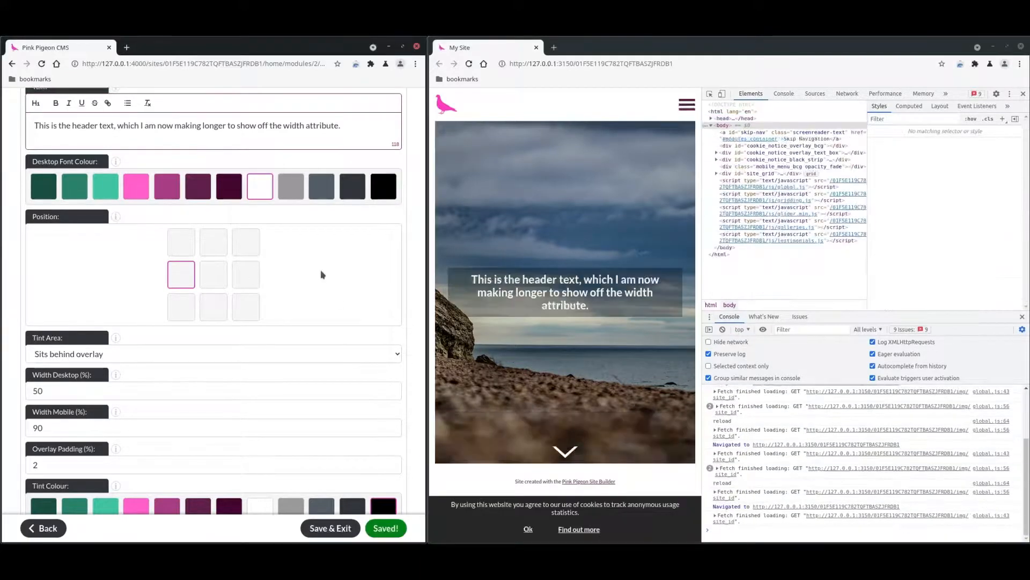
click(243, 279)
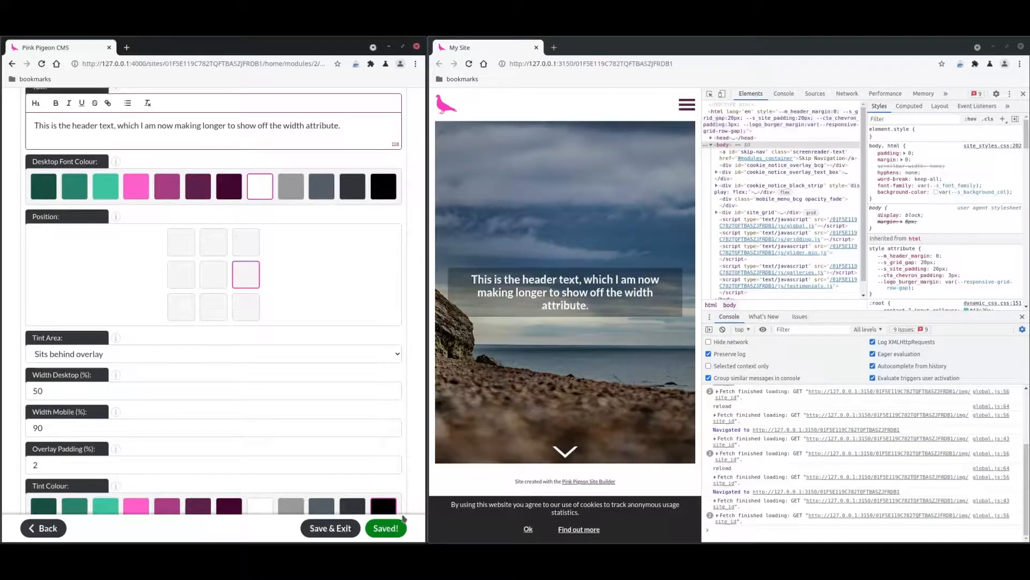
click(246, 242)
click(214, 274)
click(180, 239)
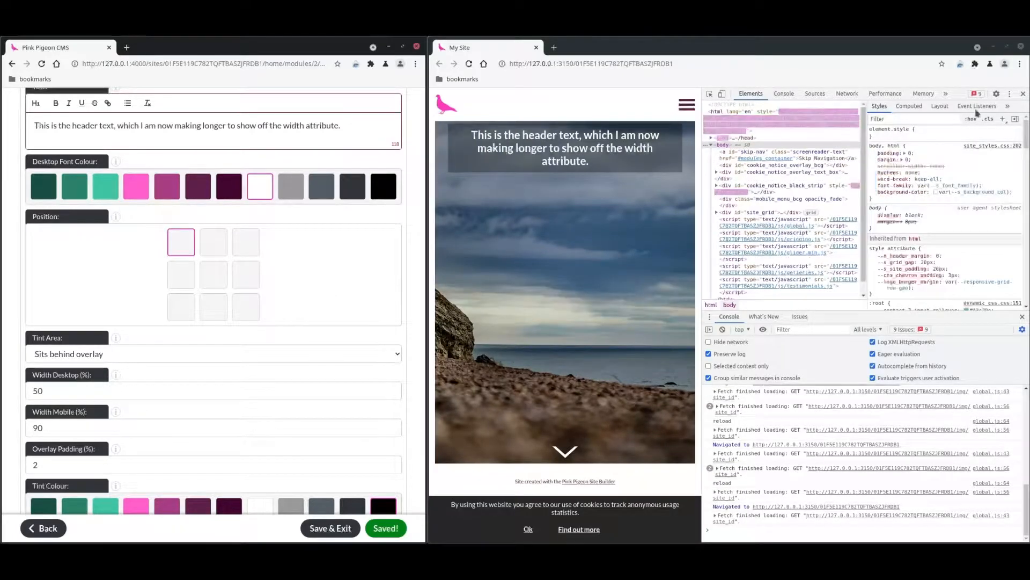
Close the developer tools beside the My Site page and save the module with the overlay positioned at the centre.
click(1022, 94)
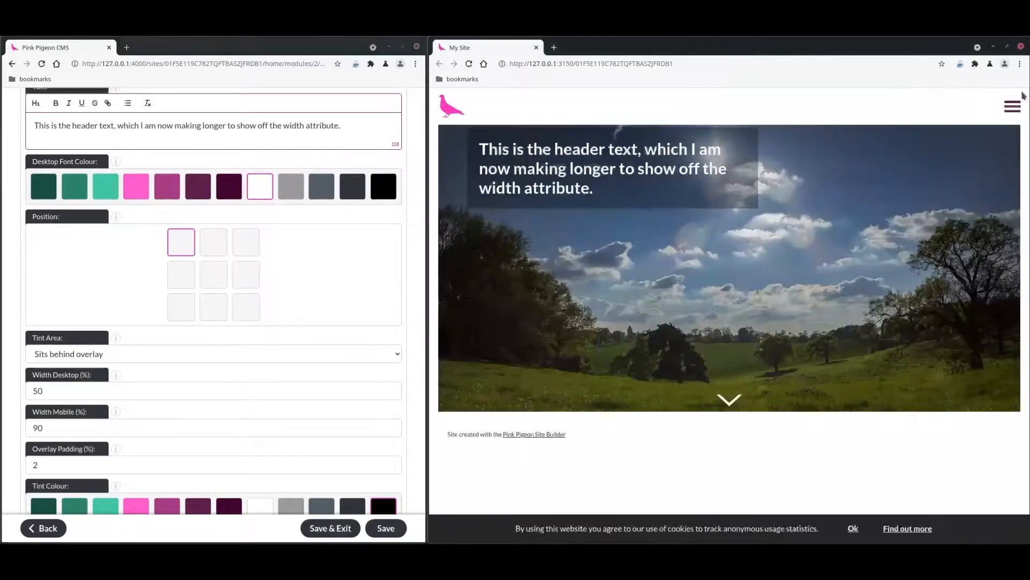
click(210, 279)
Save the module with Show Chevron set to No, and set Show Chevron back to Yes.
scroll(310, 276, down, 6)
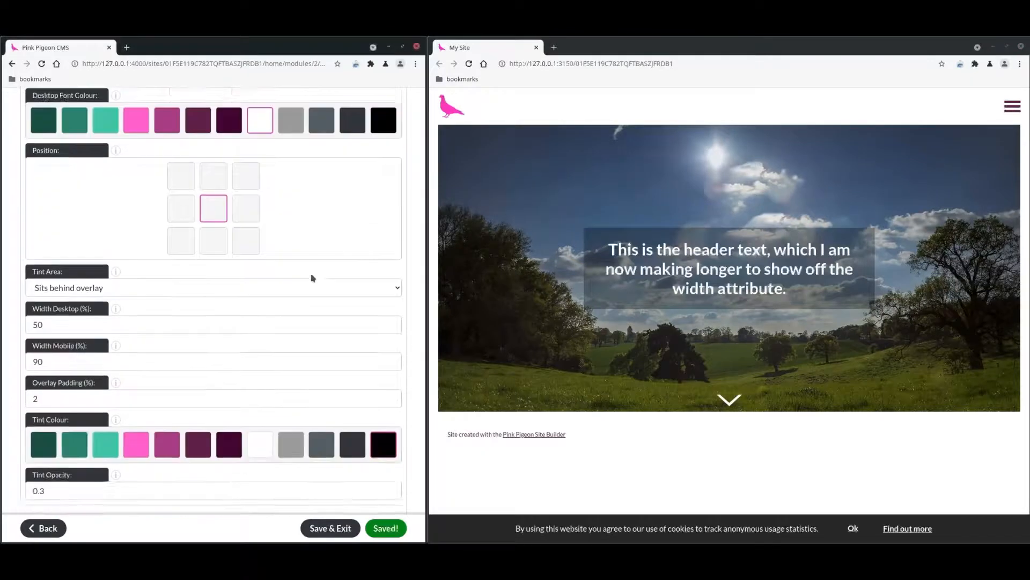
scroll(254, 277, down, 1)
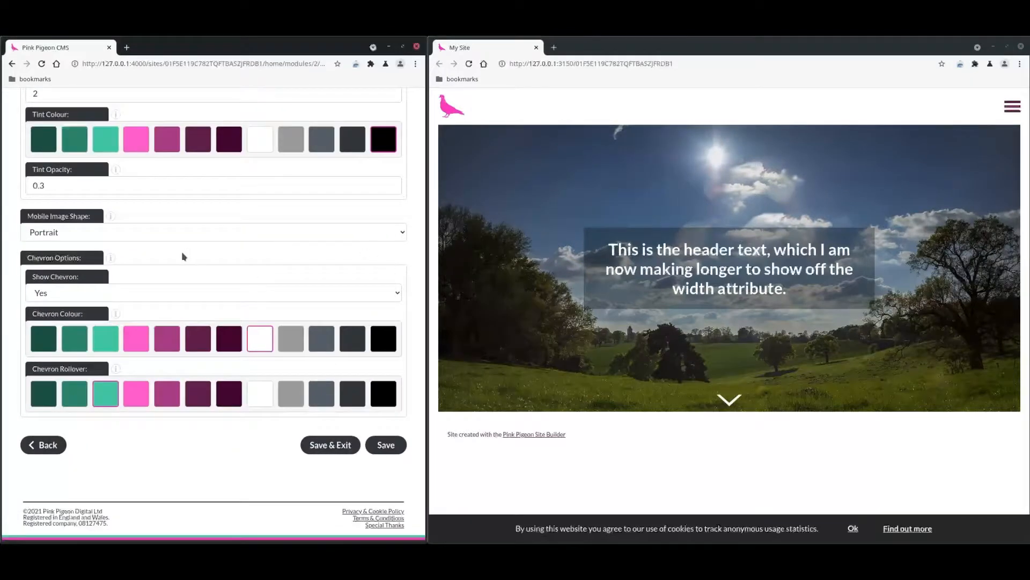
click(313, 299)
click(290, 319)
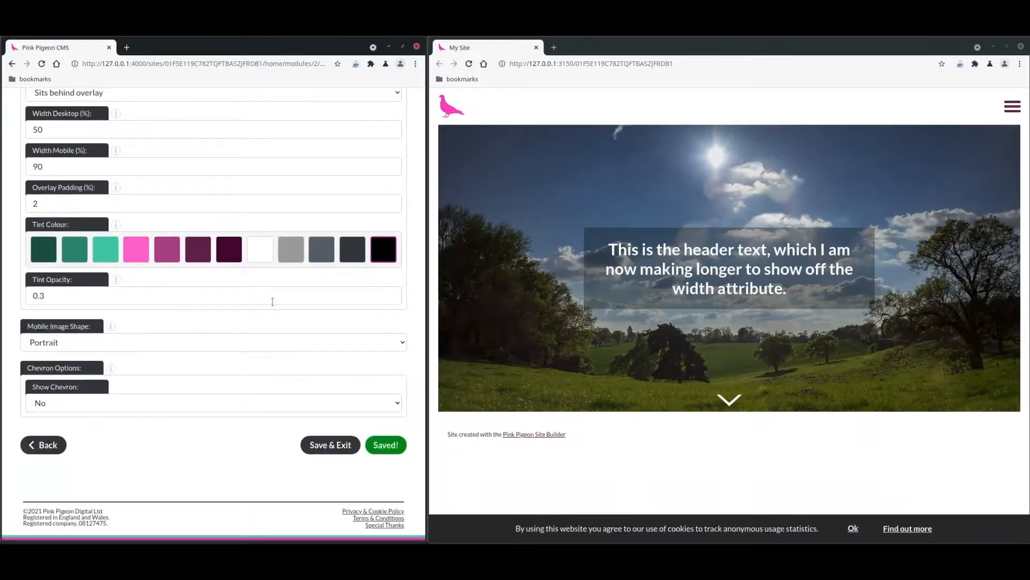
click(212, 403)
click(241, 424)
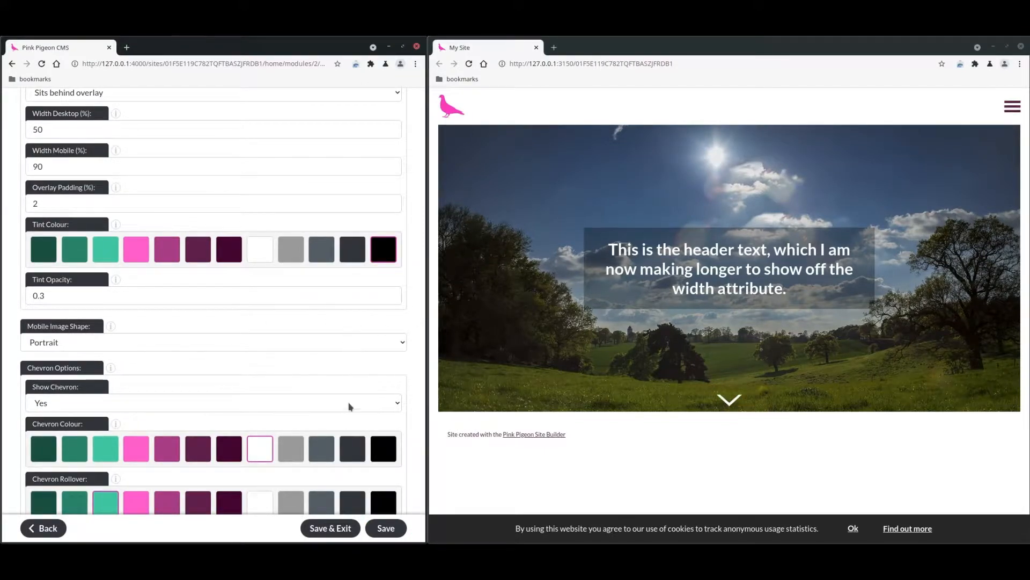
Return to the Home page's module list and add a Text and Image module with the Standard layout.
scroll(350, 434, up, 15)
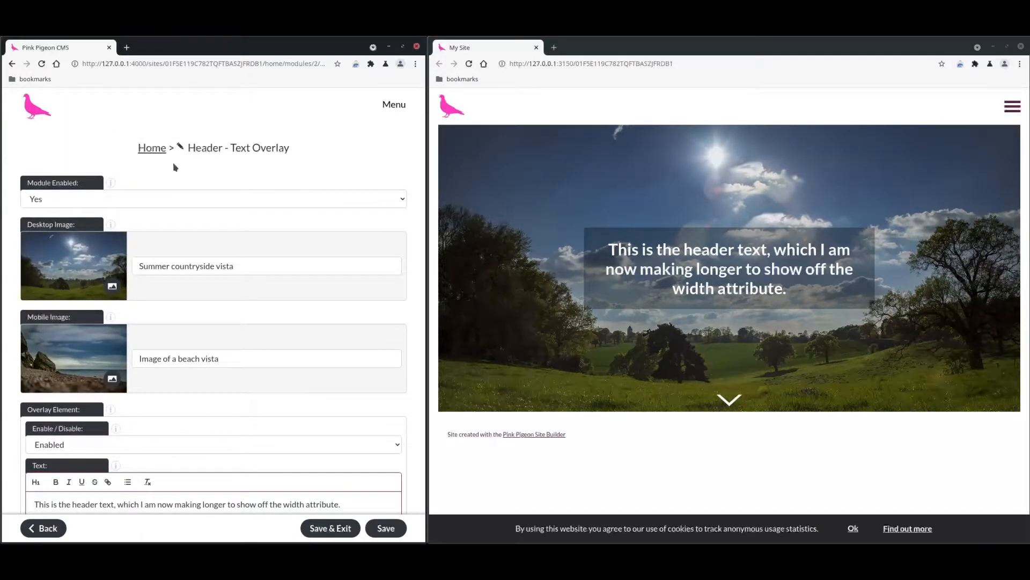
click(151, 152)
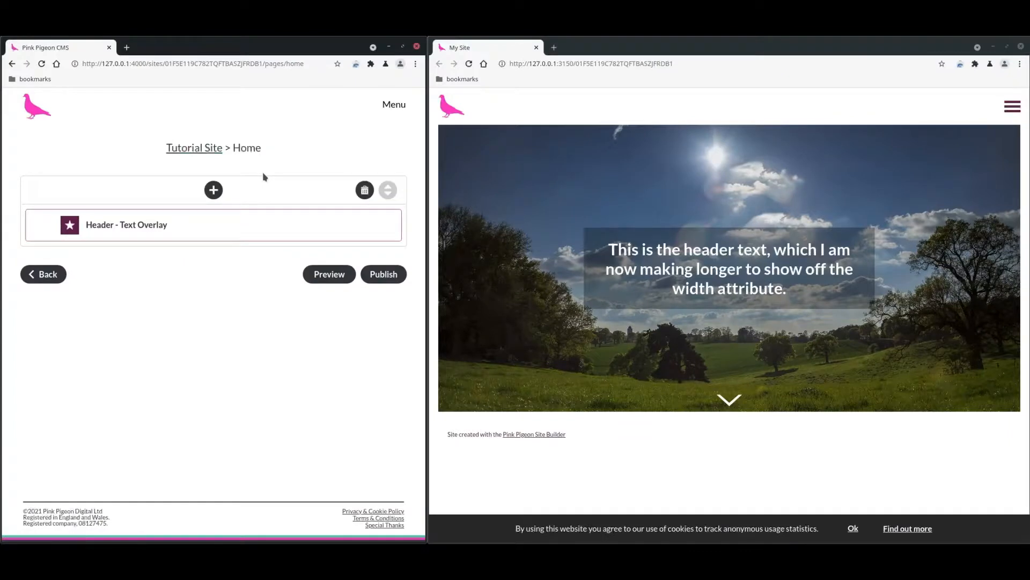
click(213, 190)
click(186, 270)
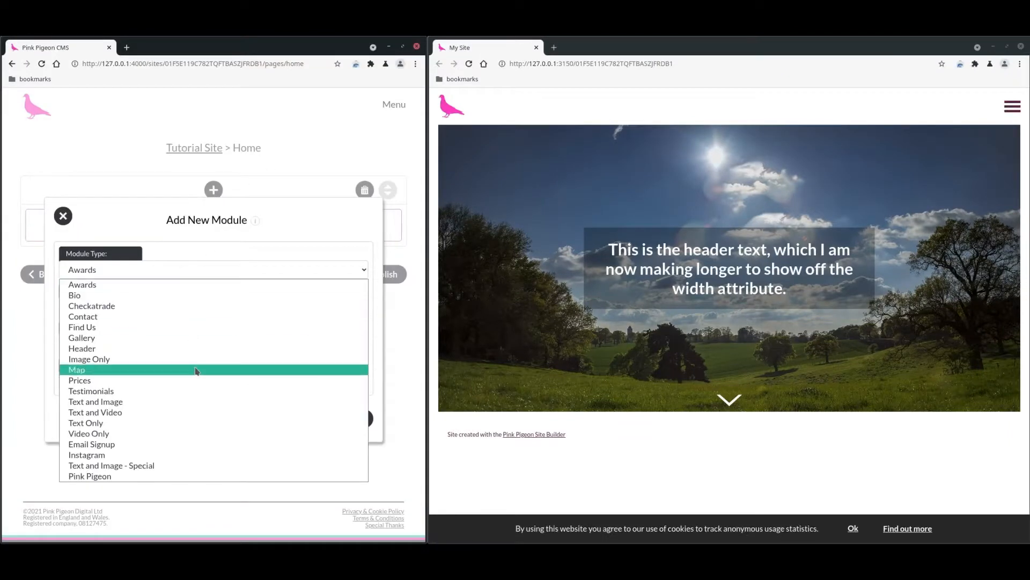
click(186, 397)
click(352, 416)
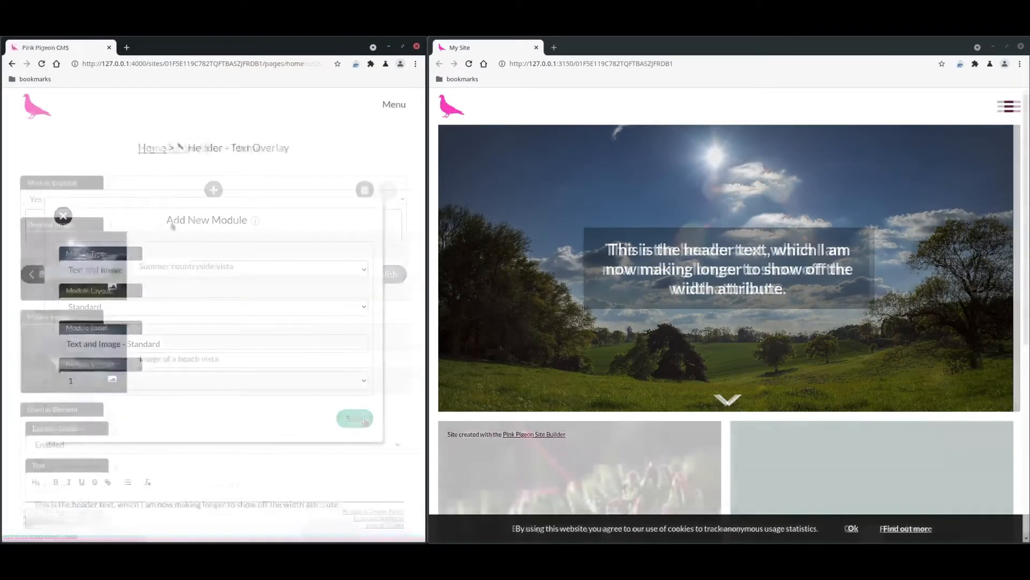
Test the header's chevron on the live site and review the Header - Text Overlay module's chevron and overlay settings.
click(726, 399)
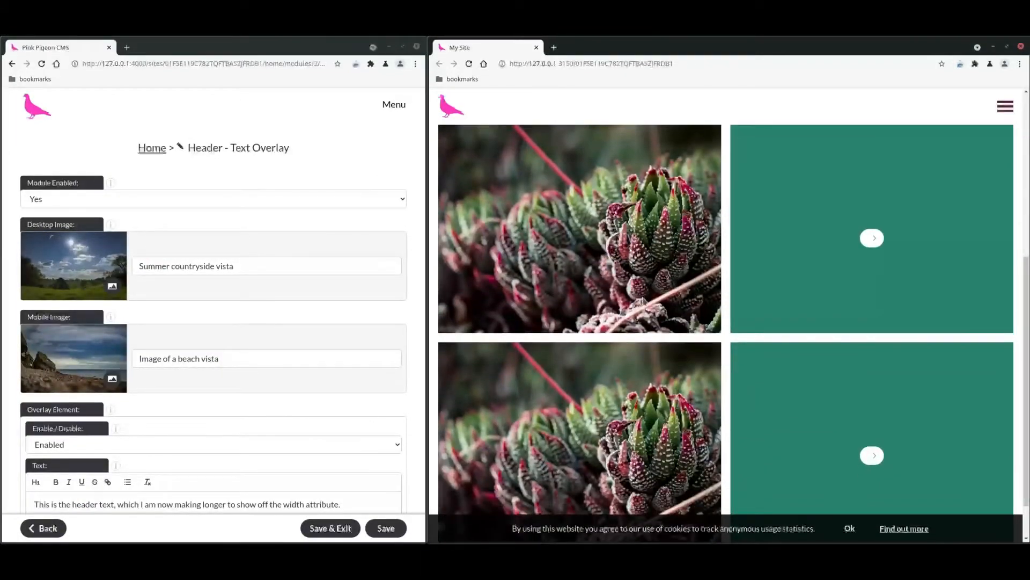
scroll(632, 422, up, 5)
scroll(295, 348, down, 15)
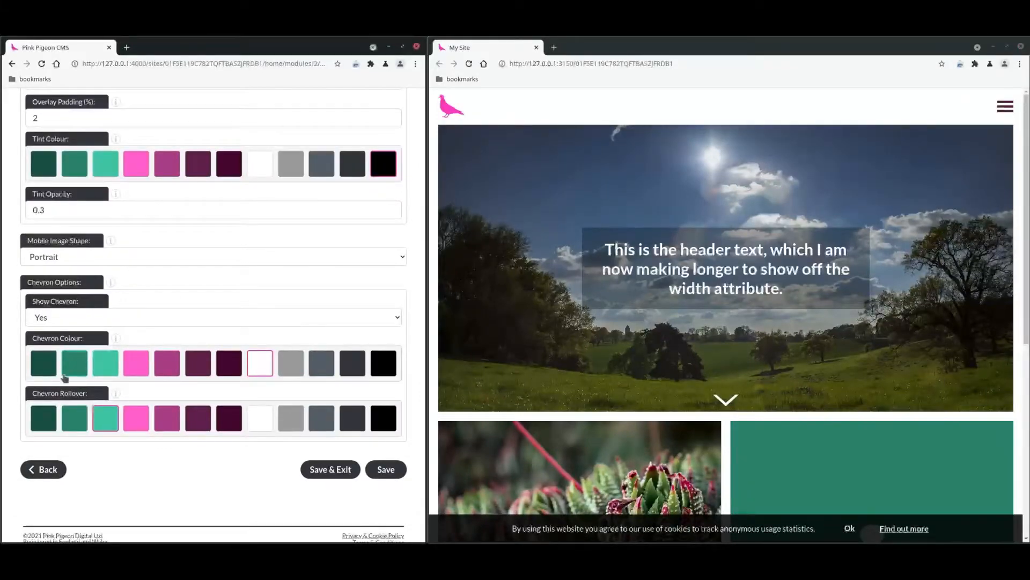
scroll(268, 385, up, 15)
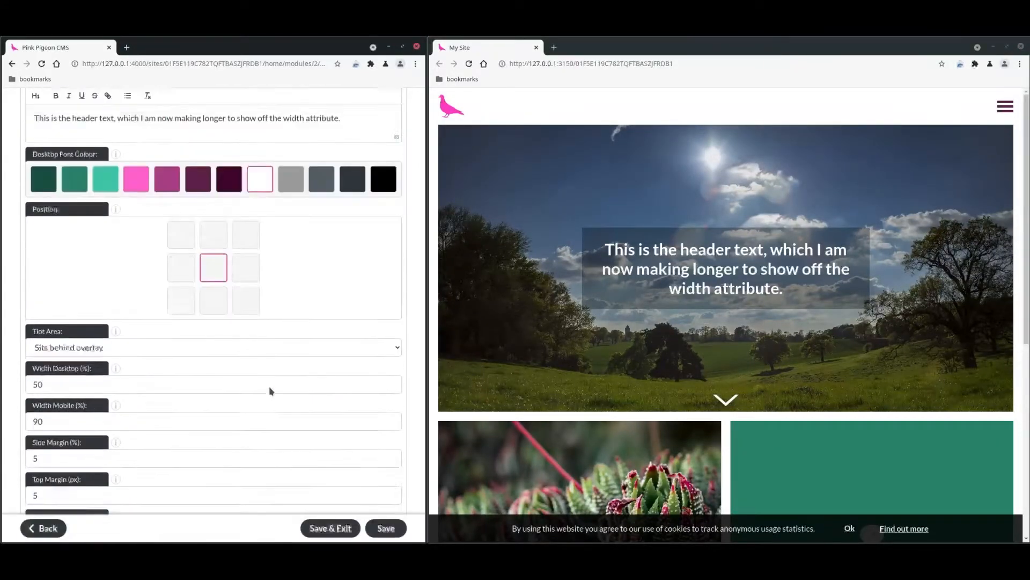